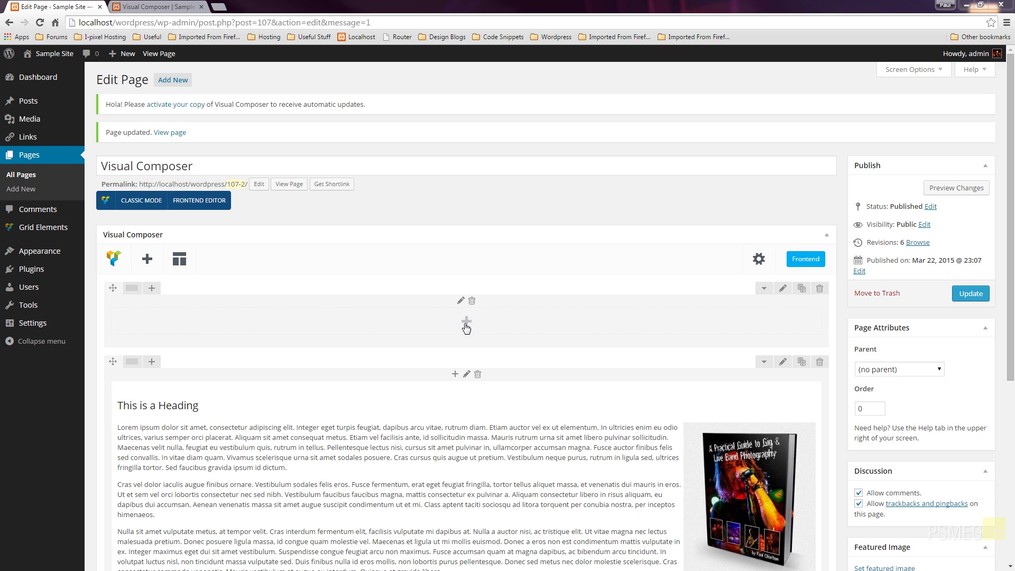
Add an Image Gallery element to the empty top row, keeping Flex slider fade as its type
{"action": "left_click", "coordinate": [466, 324]}
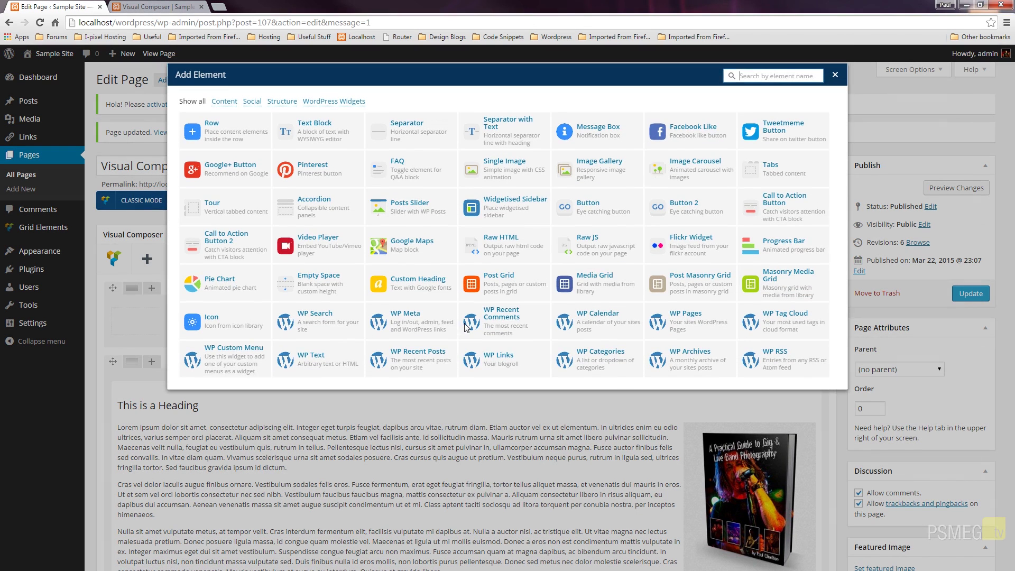
{"action": "left_click", "coordinate": [599, 175]}
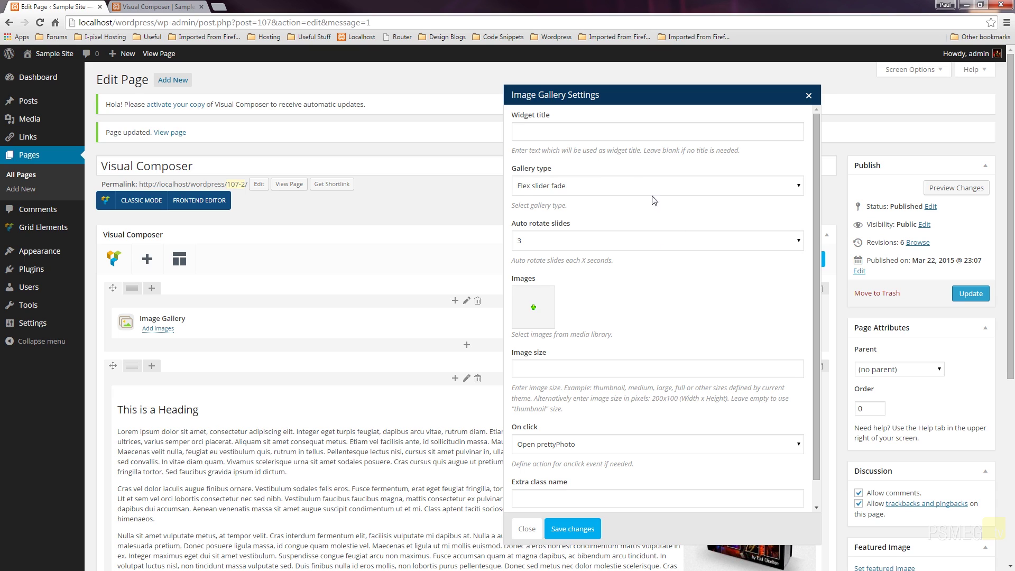
{"action": "left_click", "coordinate": [527, 131]}
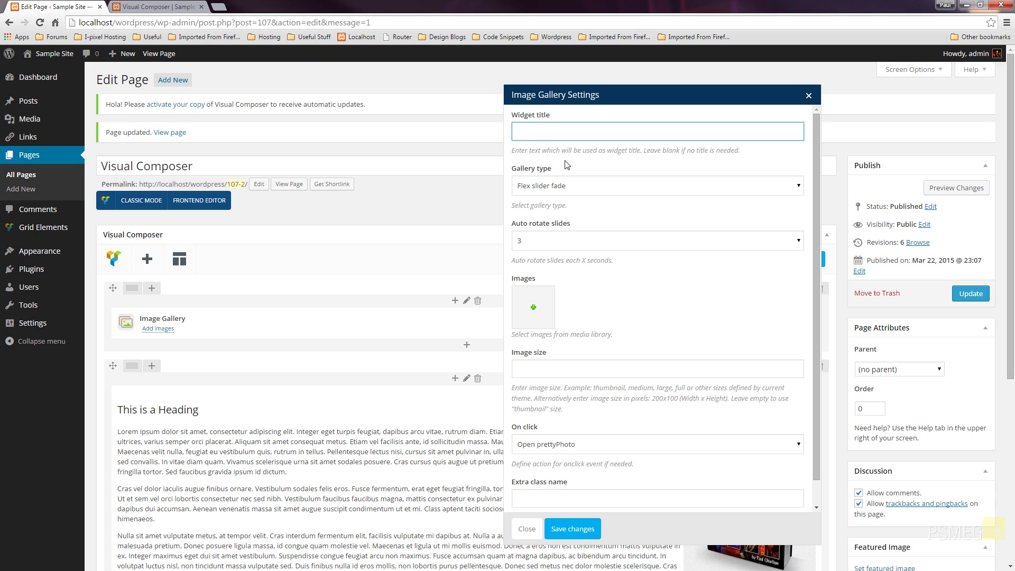
{"action": "left_click", "coordinate": [570, 188]}
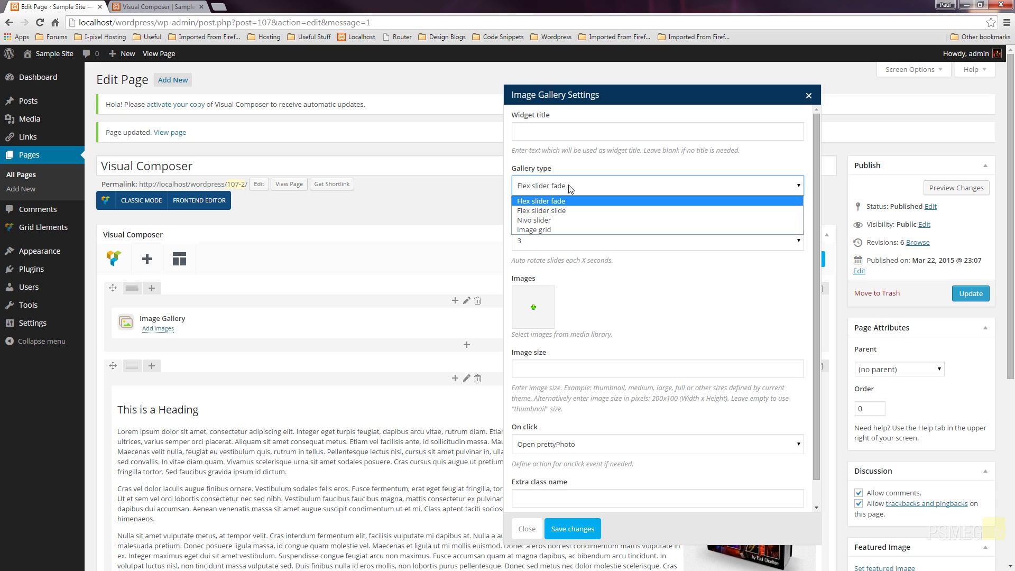
{"action": "left_click", "coordinate": [711, 296]}
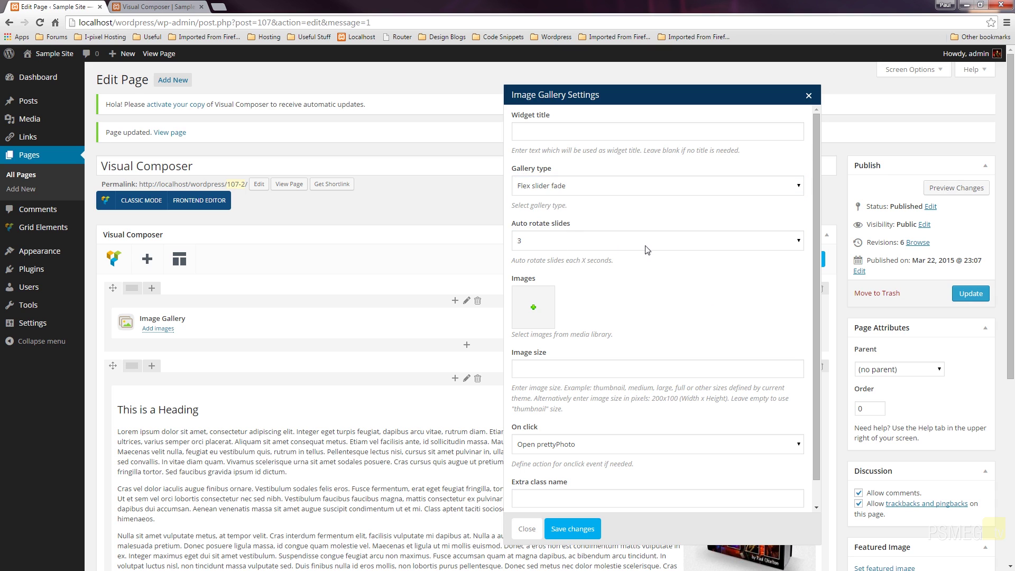
{"action": "scroll", "coordinate": [613, 314], "scroll_direction": "down", "scroll_amount": 3}
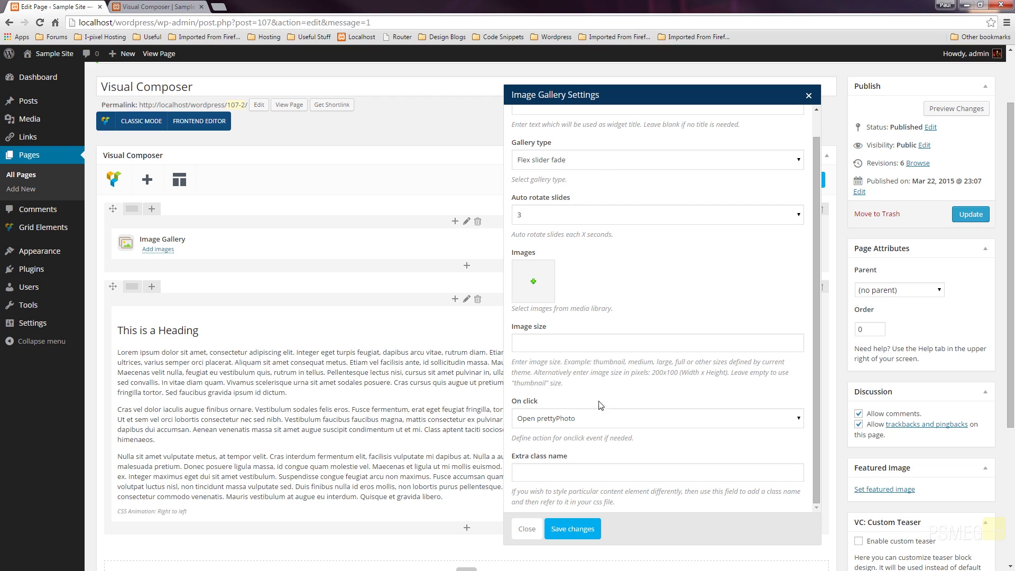
{"action": "left_click", "coordinate": [603, 423]}
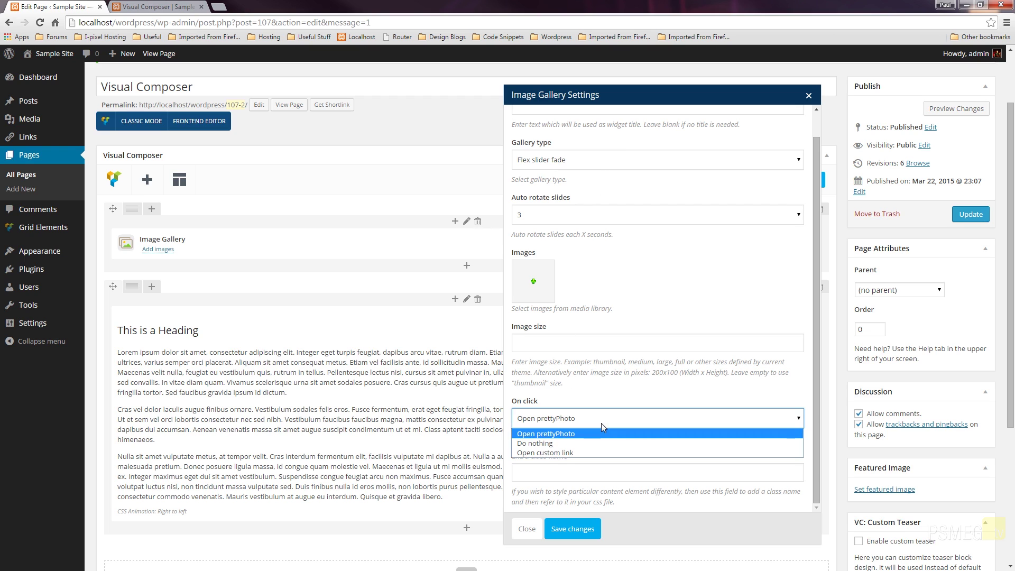
{"action": "left_click", "coordinate": [608, 382]}
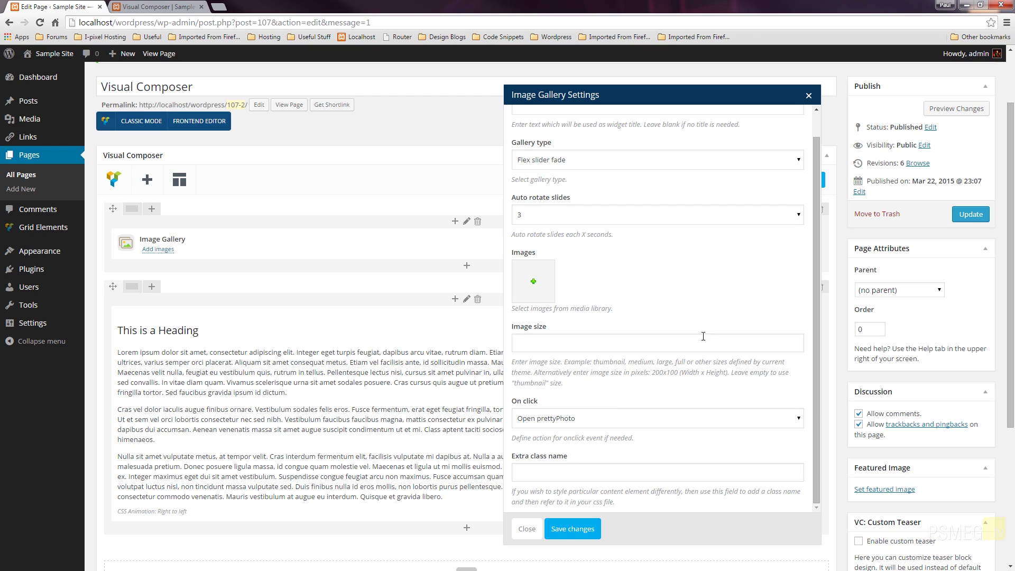
{"action": "left_click_drag", "start_coordinate": [816, 221], "coordinate": [817, 186]}
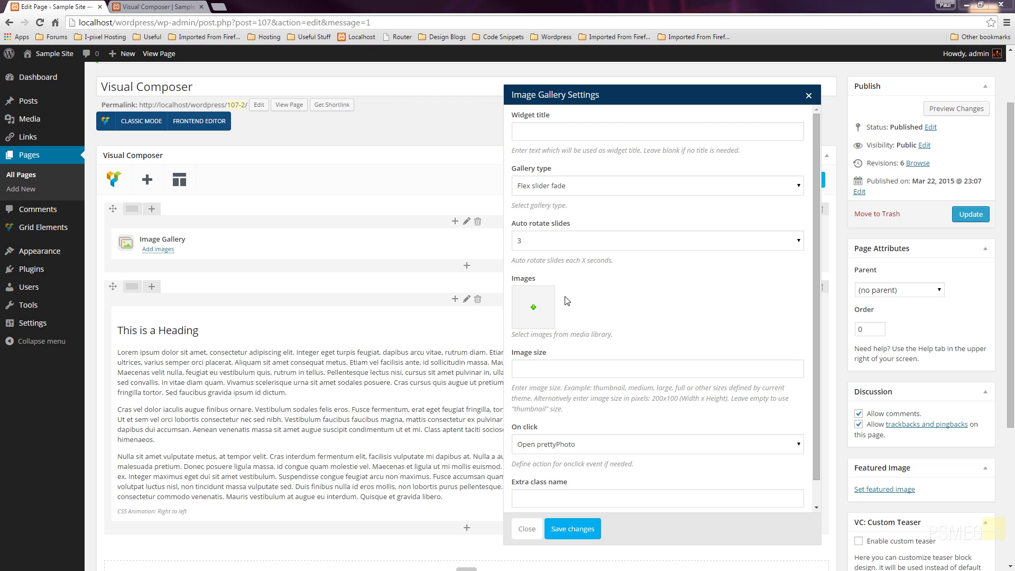
Upload the red flower, desert, hydrangea and jellyfish photos and insert all four into the gallery
{"action": "left_click", "coordinate": [538, 315]}
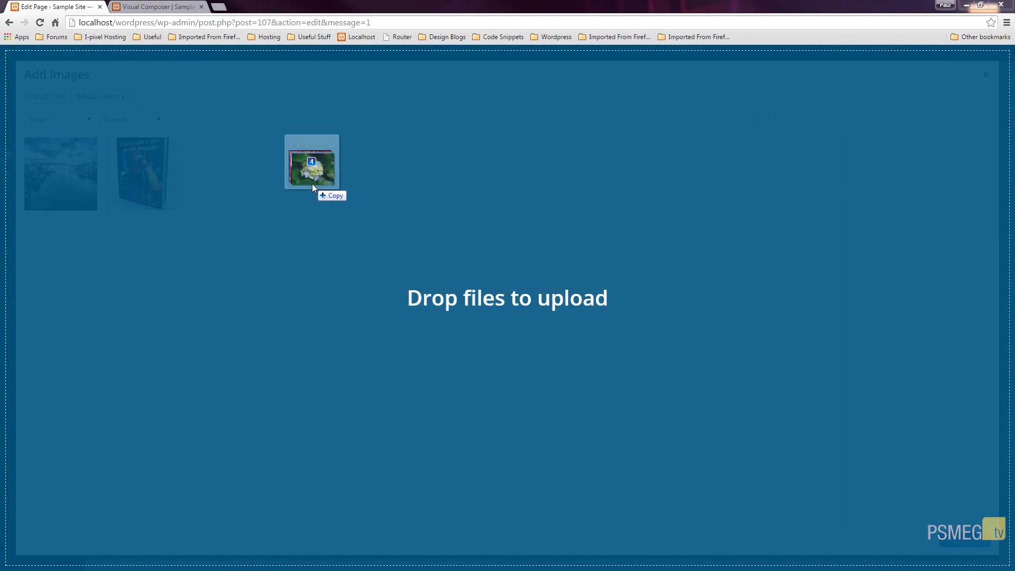
{"action": "left_click_drag", "start_coordinate": [312, 182], "coordinate": [311, 183]}
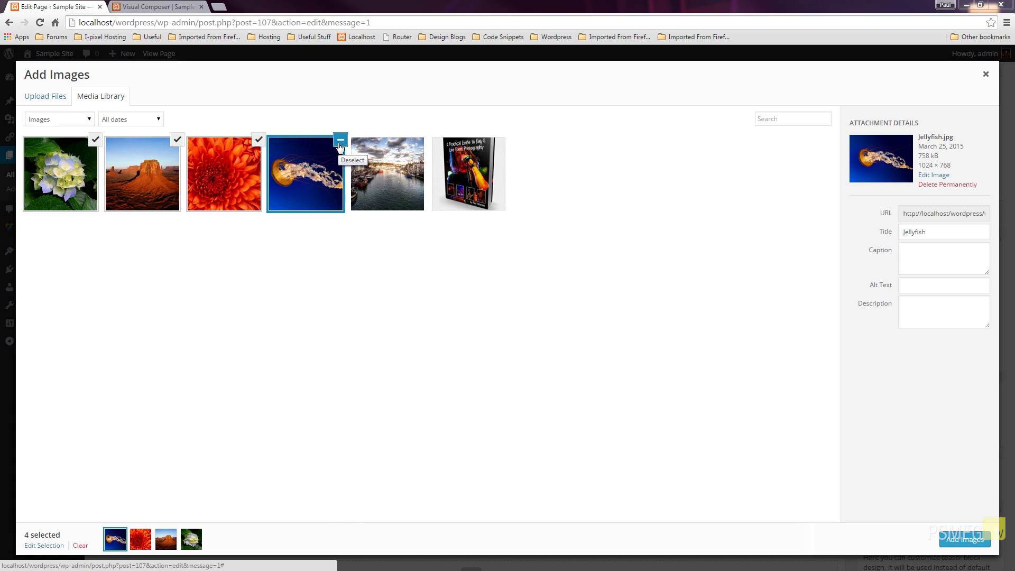
{"action": "left_click", "coordinate": [340, 141]}
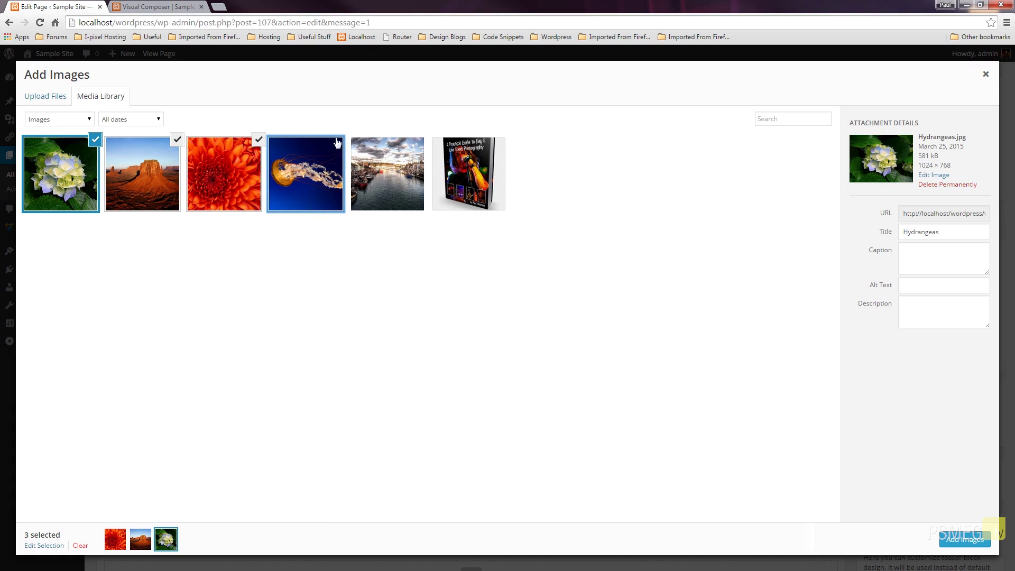
{"action": "left_click", "coordinate": [333, 158]}
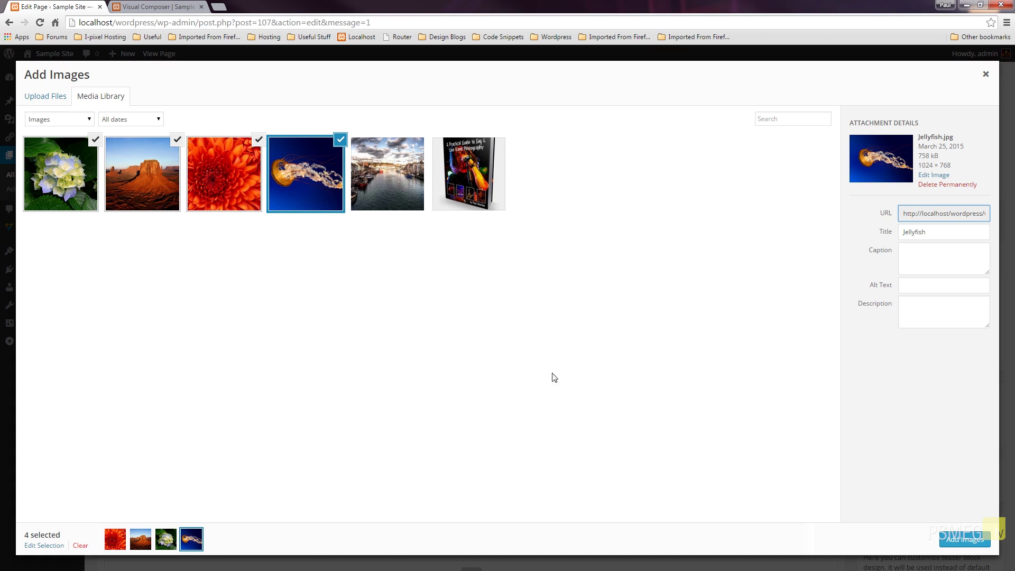
{"action": "left_click", "coordinate": [960, 540]}
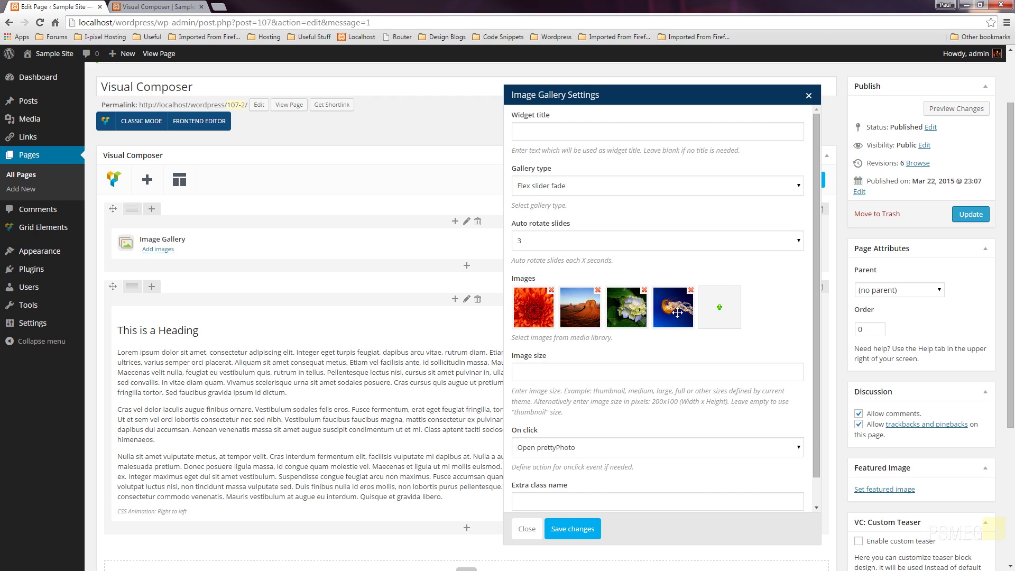
Move jellyfish to the start and desert to the end, and remove the hydrangea image
{"action": "left_click_drag", "start_coordinate": [677, 312], "coordinate": [532, 312]}
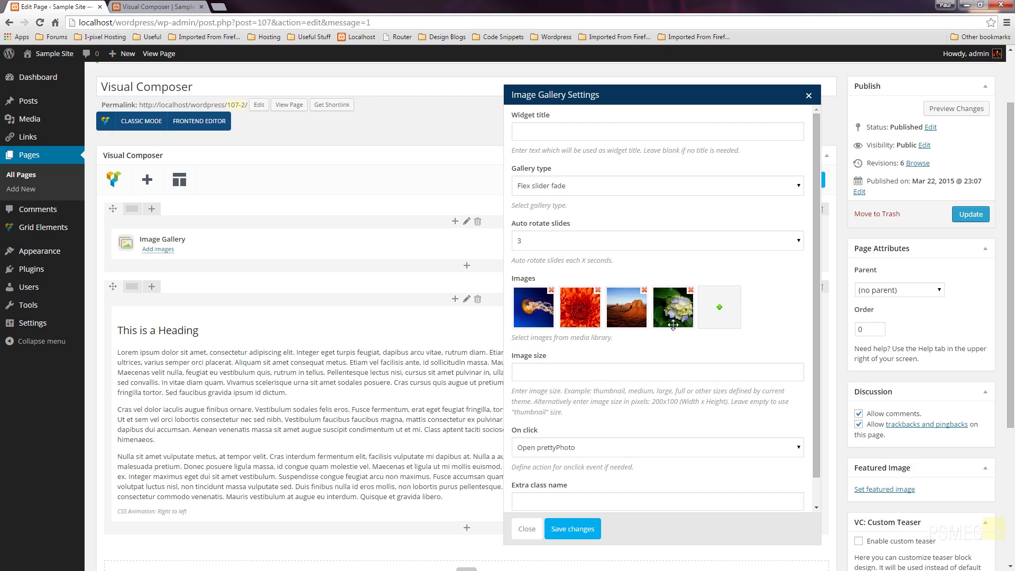
{"action": "mouse_move", "coordinate": [639, 312]}
{"action": "left_mouse_down"}
{"action": "mouse_move", "coordinate": [704, 313]}
{"action": "mouse_move", "coordinate": [626, 308]}
{"action": "left_mouse_up"}
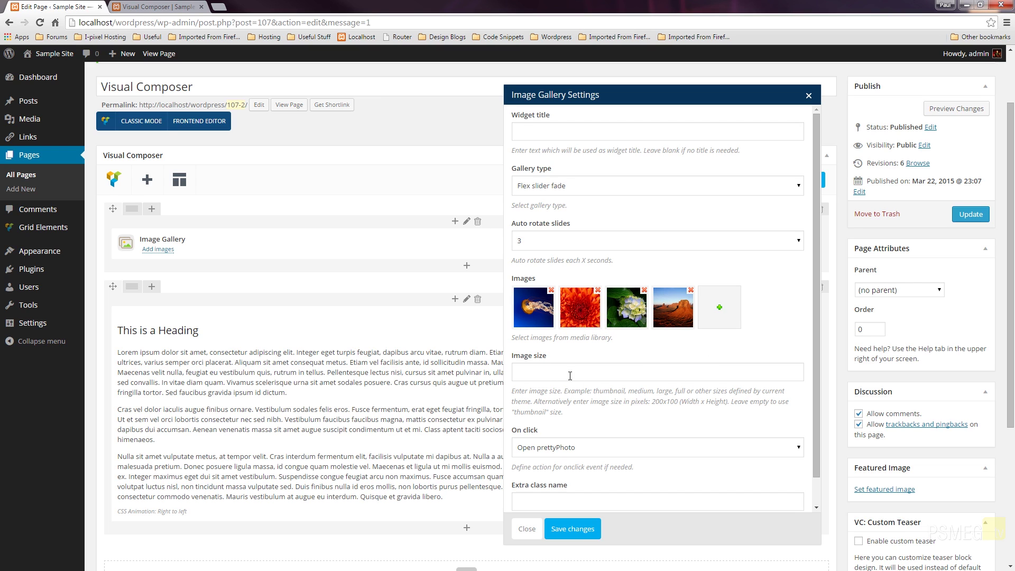
{"action": "left_click", "coordinate": [720, 311]}
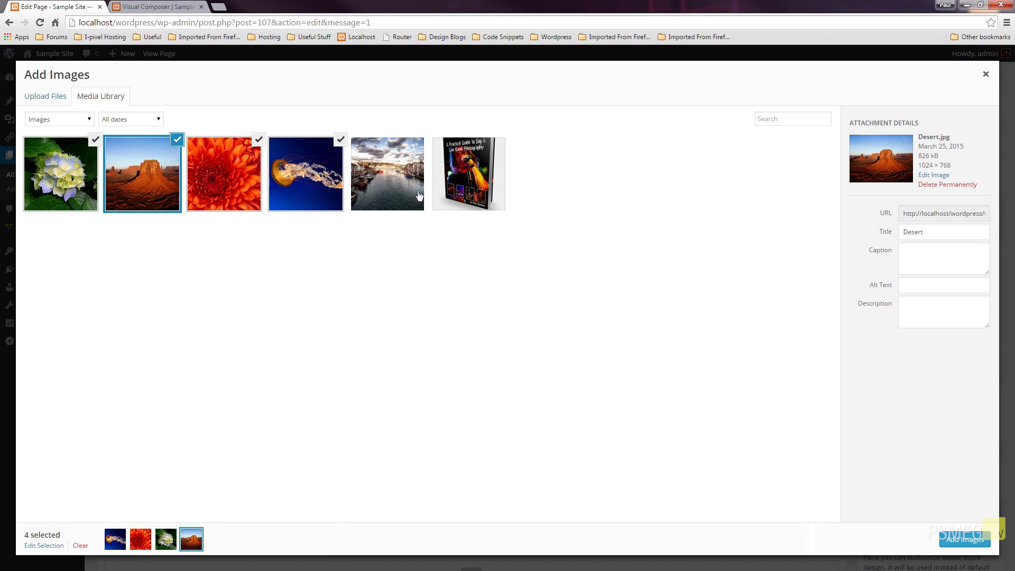
{"action": "left_click", "coordinate": [985, 75]}
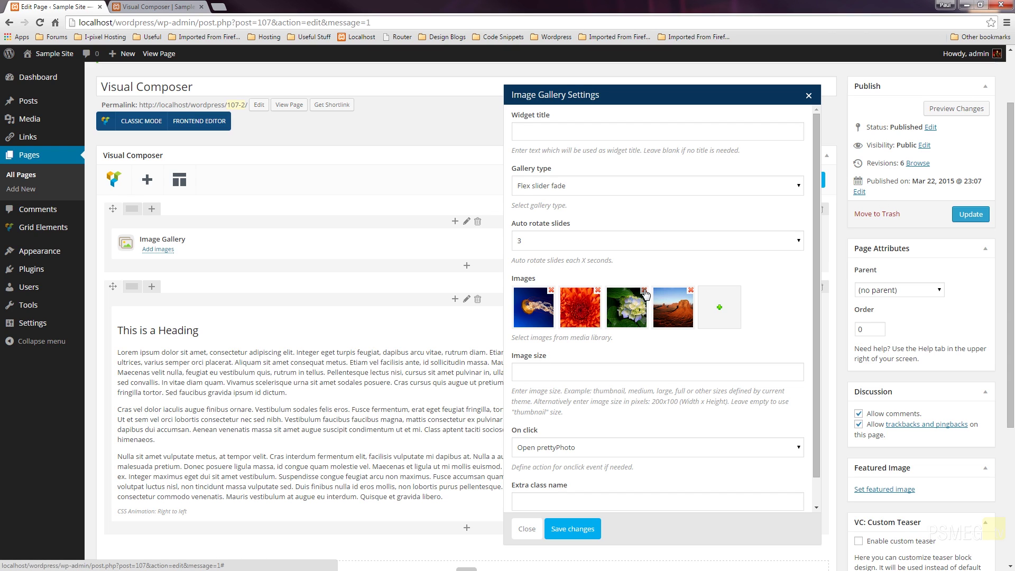
{"action": "left_click", "coordinate": [644, 291]}
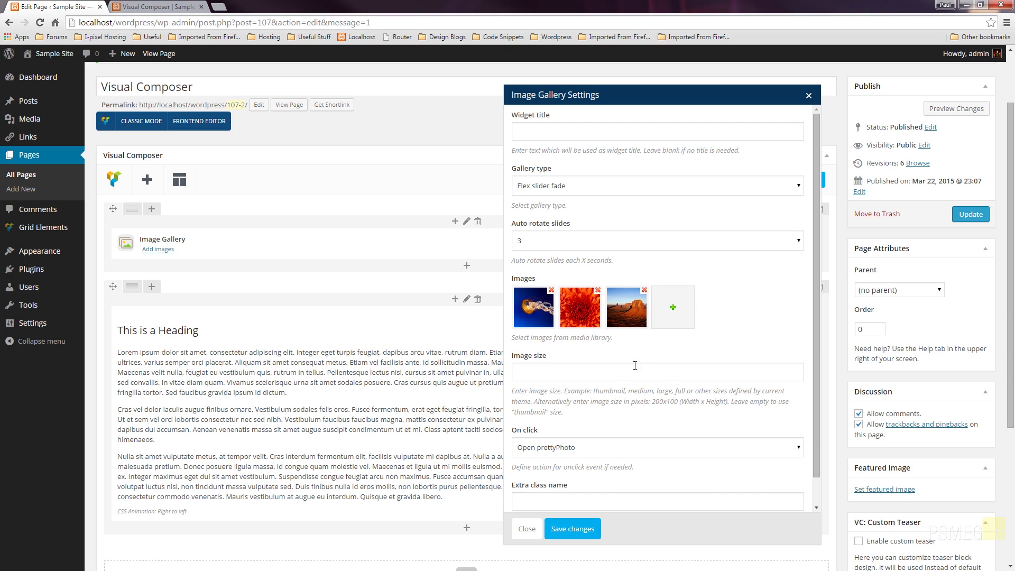
Paste 640 × 322 into the gallery's Image size field
{"action": "left_click", "coordinate": [570, 372]}
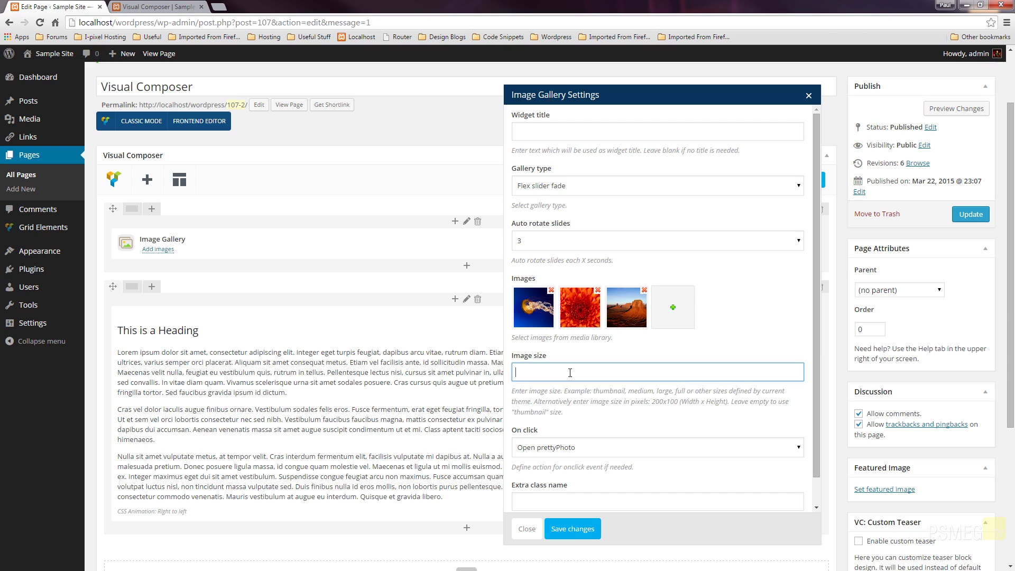
{"action": "right_click", "coordinate": [569, 372]}
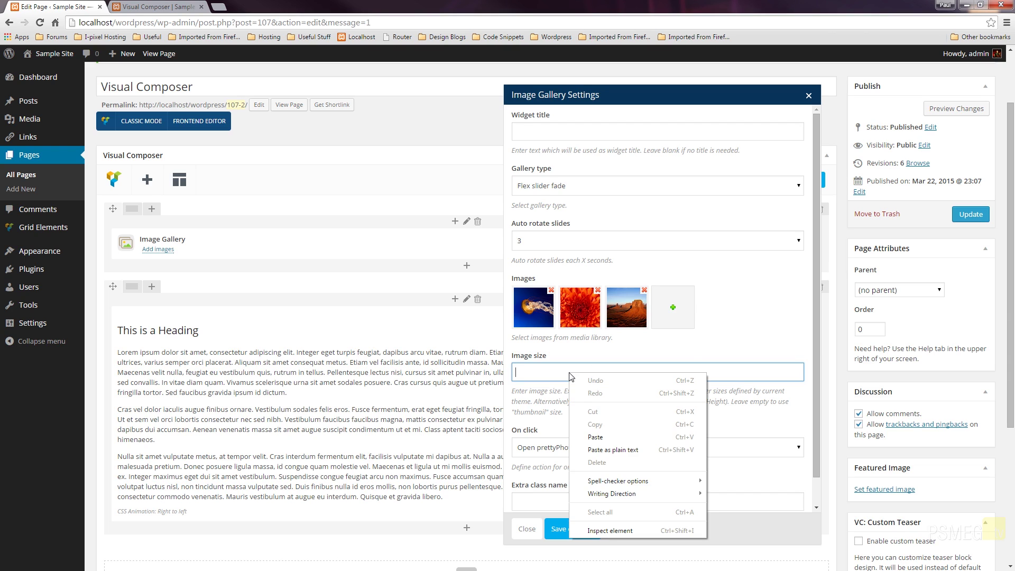
{"action": "left_click", "coordinate": [578, 432]}
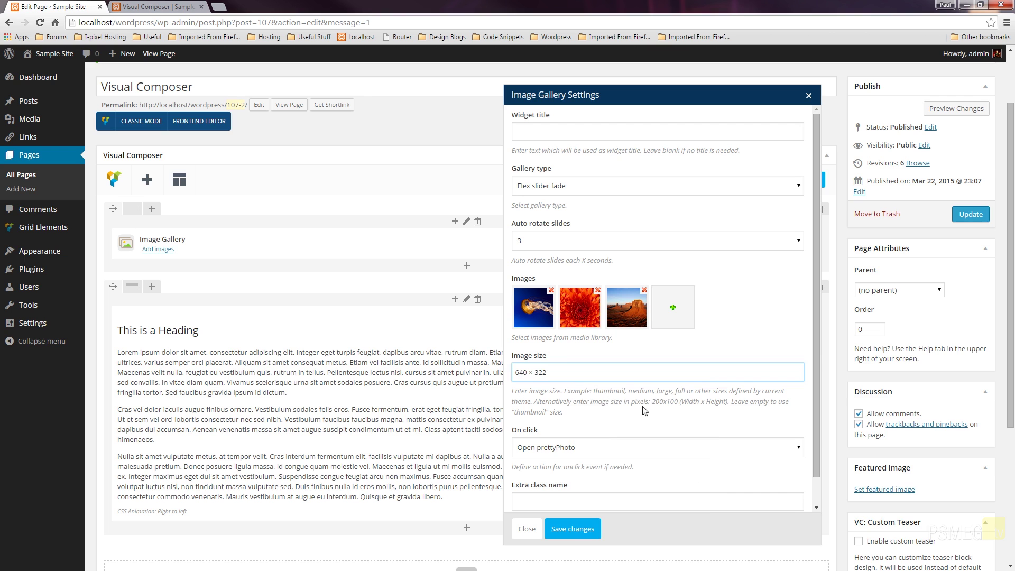
{"action": "scroll", "coordinate": [709, 420], "scroll_direction": "down", "scroll_amount": 3}
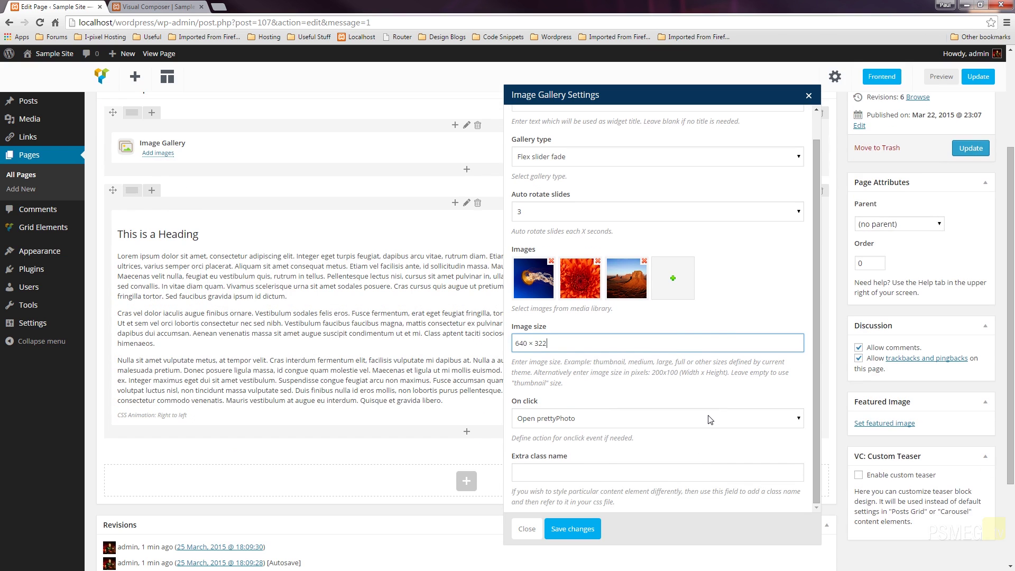
Set the gallery's On click action to 'Do nothing'
{"action": "left_click", "coordinate": [556, 423]}
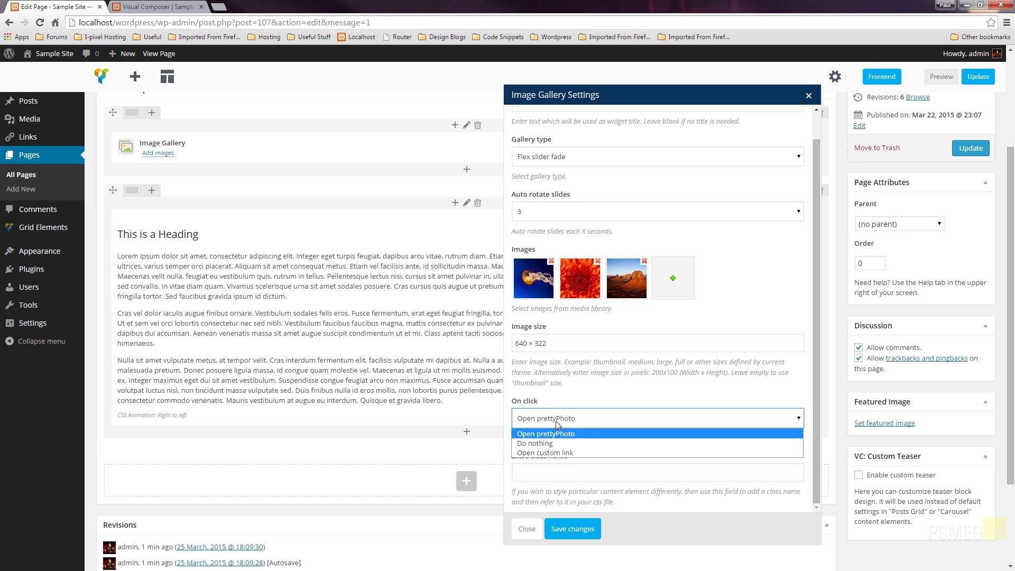
{"action": "left_click", "coordinate": [579, 443]}
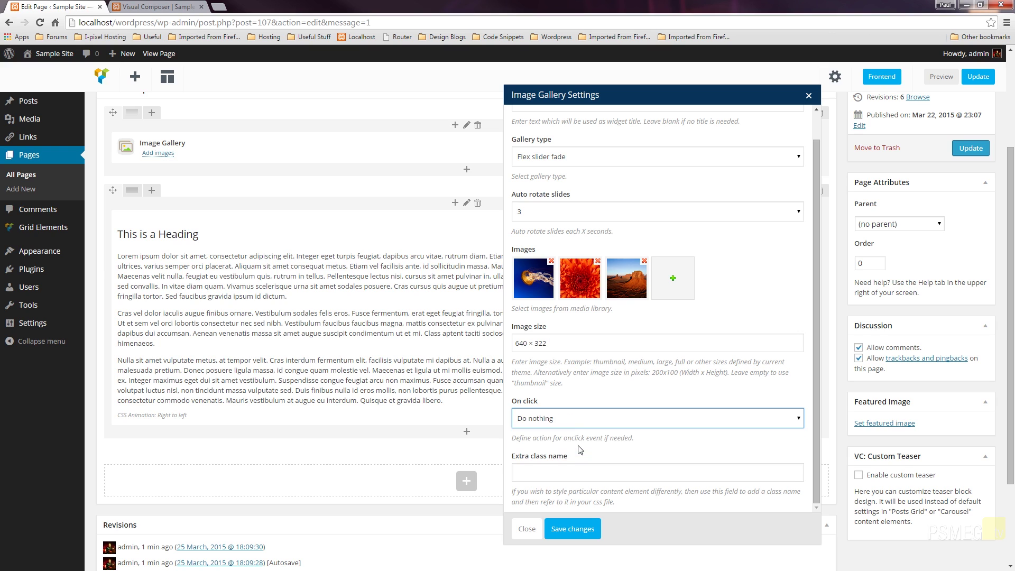
{"action": "left_click", "coordinate": [580, 424]}
{"action": "left_click", "coordinate": [568, 451]}
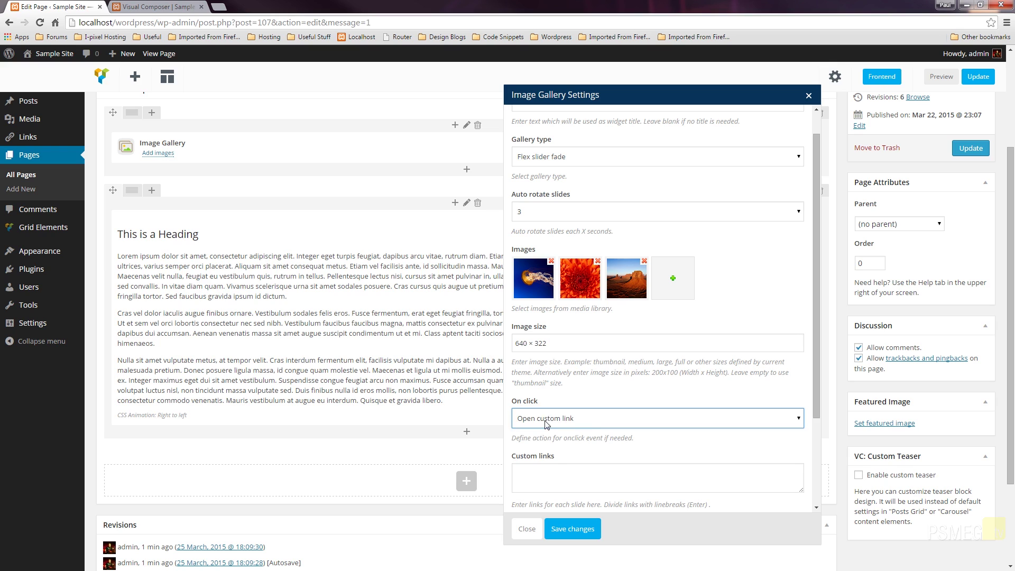
{"action": "left_click", "coordinate": [545, 471]}
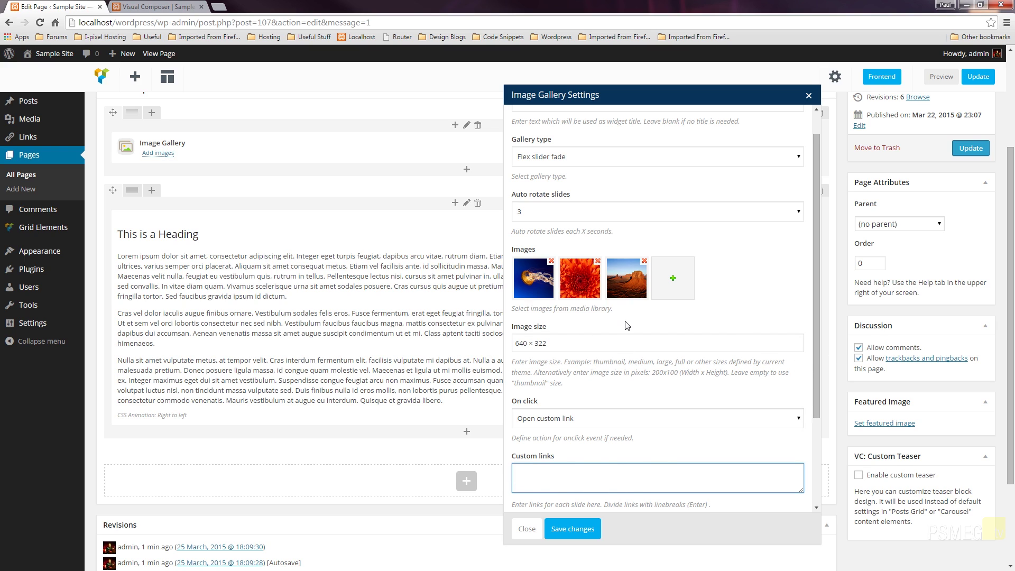
{"action": "left_click", "coordinate": [539, 421]}
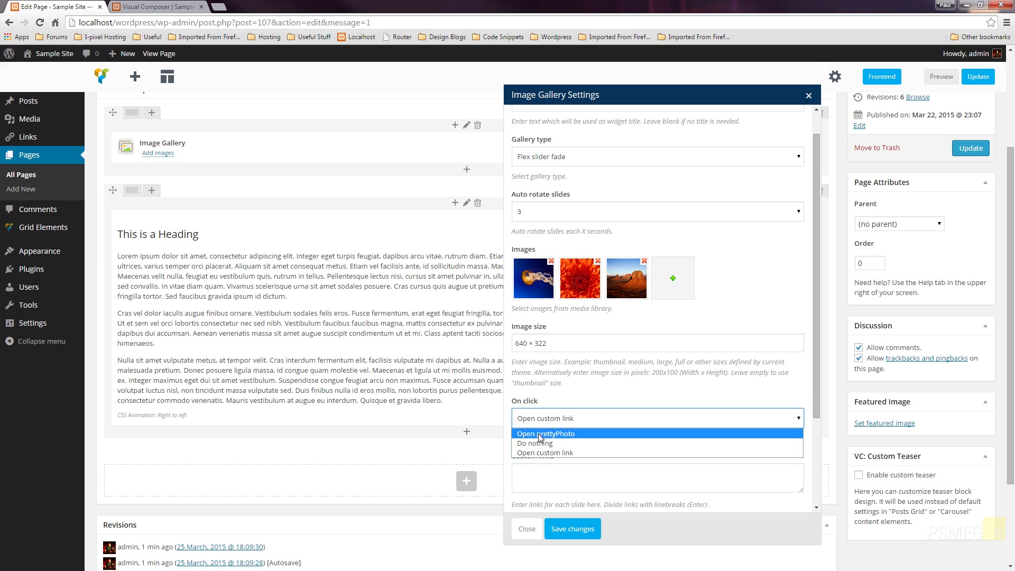
{"action": "left_click", "coordinate": [540, 444]}
{"action": "scroll", "coordinate": [755, 347], "scroll_direction": "down", "scroll_amount": 3}
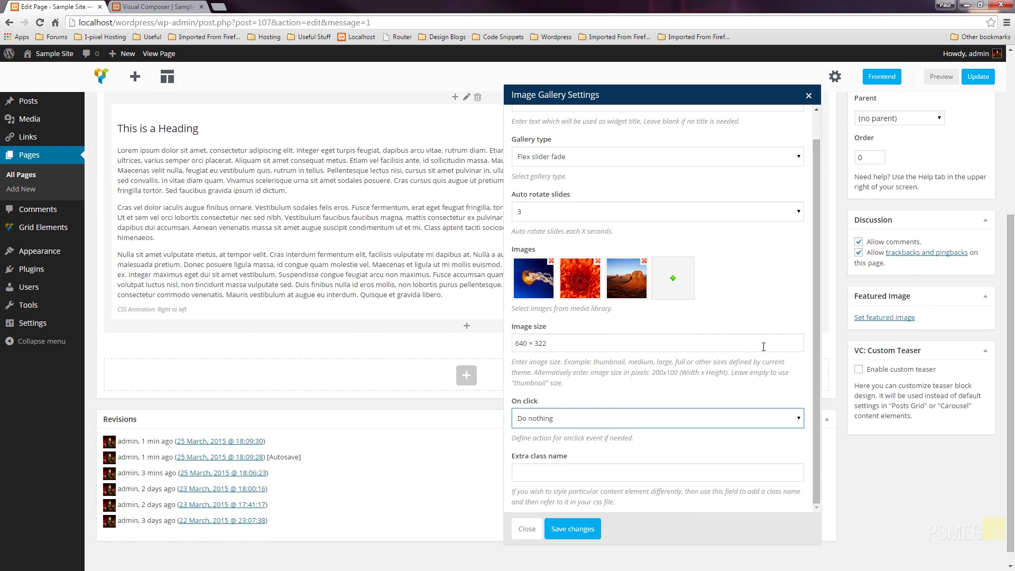
{"action": "scroll", "coordinate": [755, 346], "scroll_direction": "up", "scroll_amount": 2}
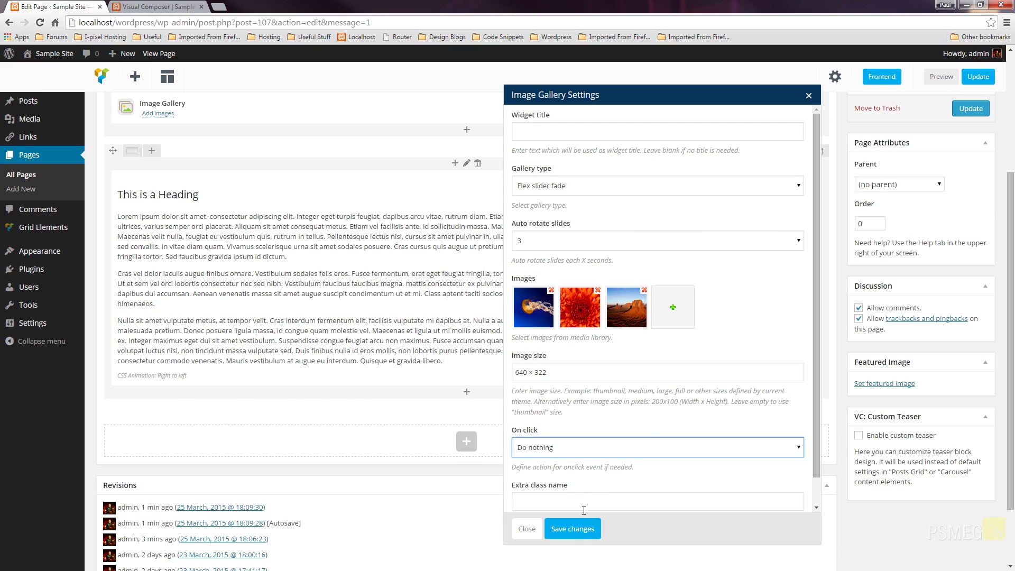
Save the gallery settings, update the page, and switch to the live page tab
{"action": "left_click", "coordinate": [574, 528]}
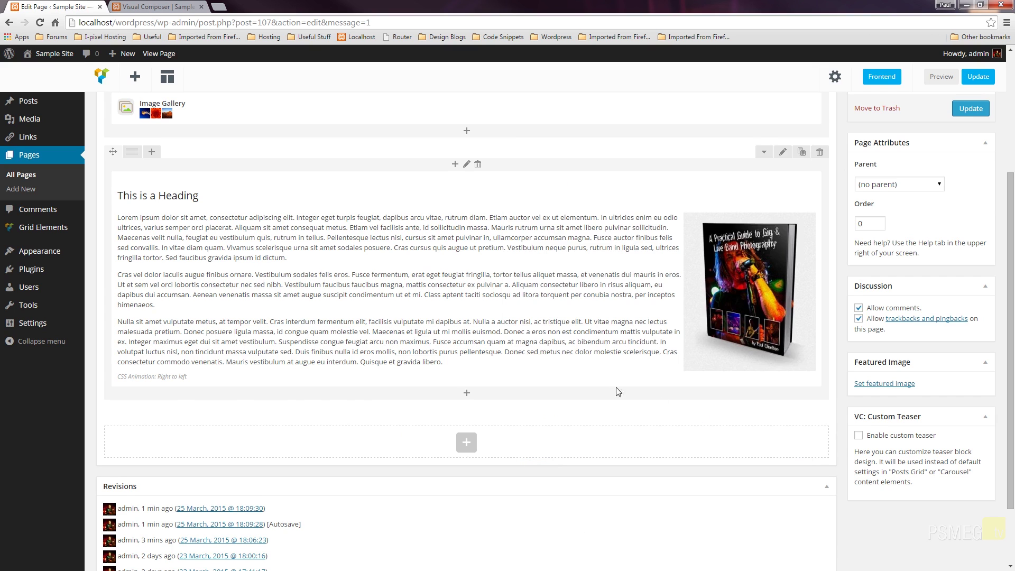
{"action": "scroll", "coordinate": [618, 391], "scroll_direction": "up", "scroll_amount": 4}
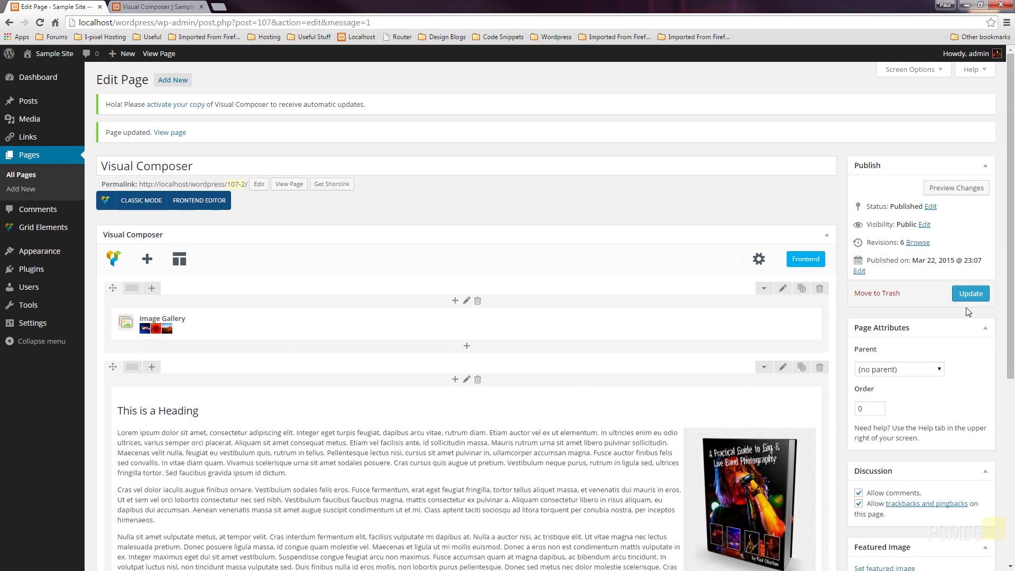
{"action": "left_click", "coordinate": [970, 294]}
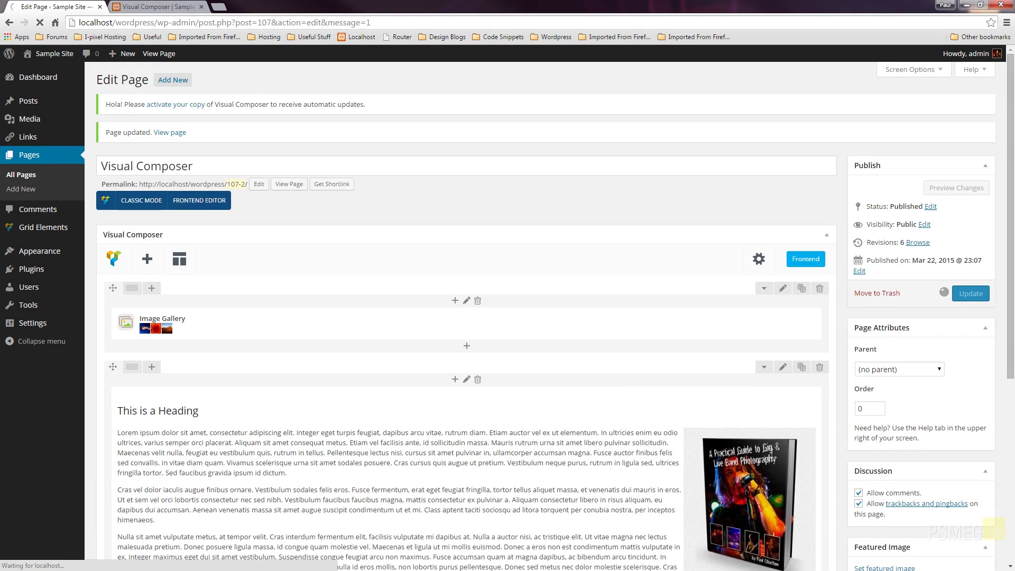
{"action": "key", "text": "ctrl+Tab"}
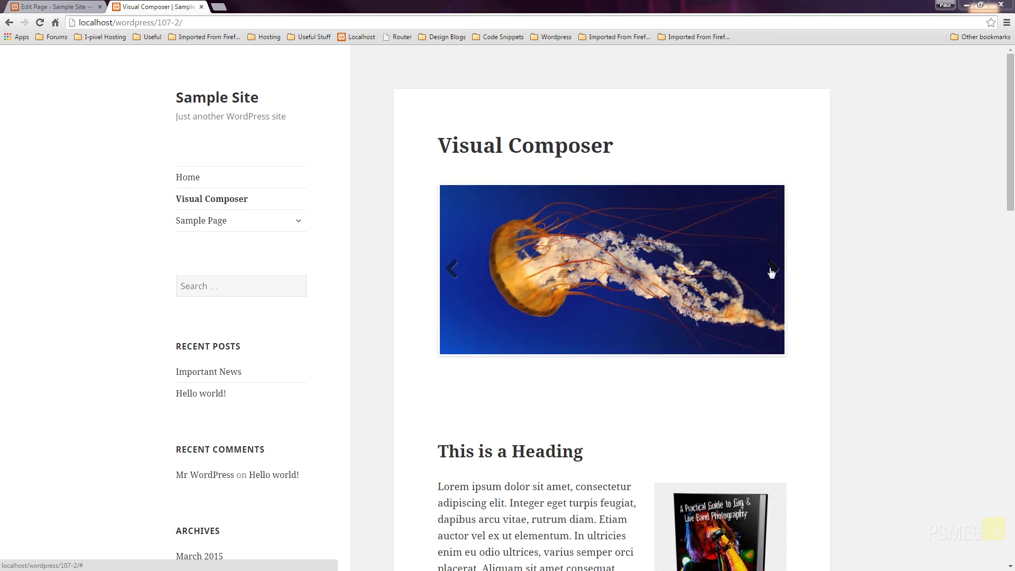
{"action": "left_click", "coordinate": [771, 271]}
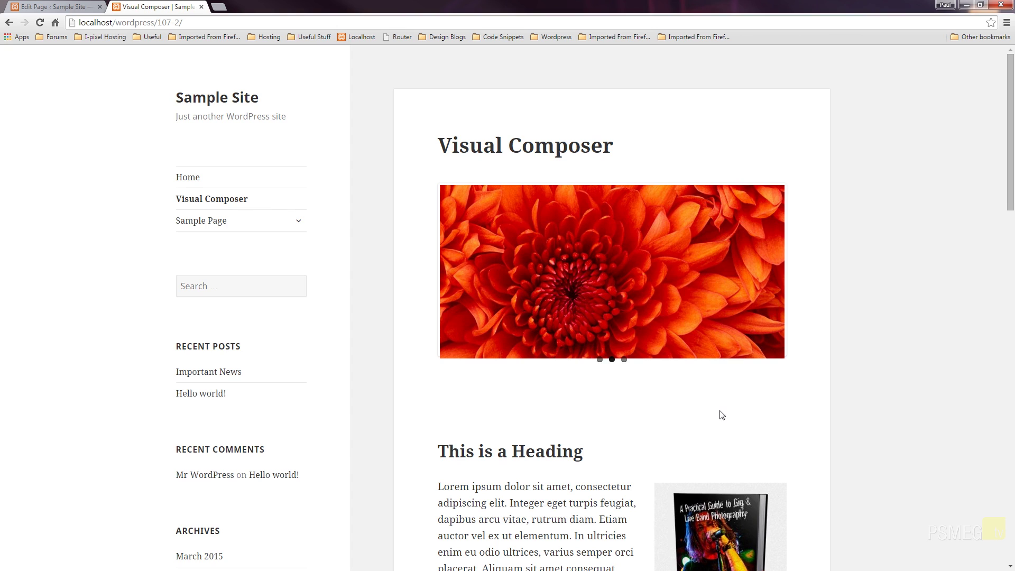
Reopen the Image Gallery settings and change the image size to 640 × 480
{"action": "mouse_move", "coordinate": [797, 278]}
{"action": "left_click", "coordinate": [66, 6]}
{"action": "left_click", "coordinate": [158, 319]}
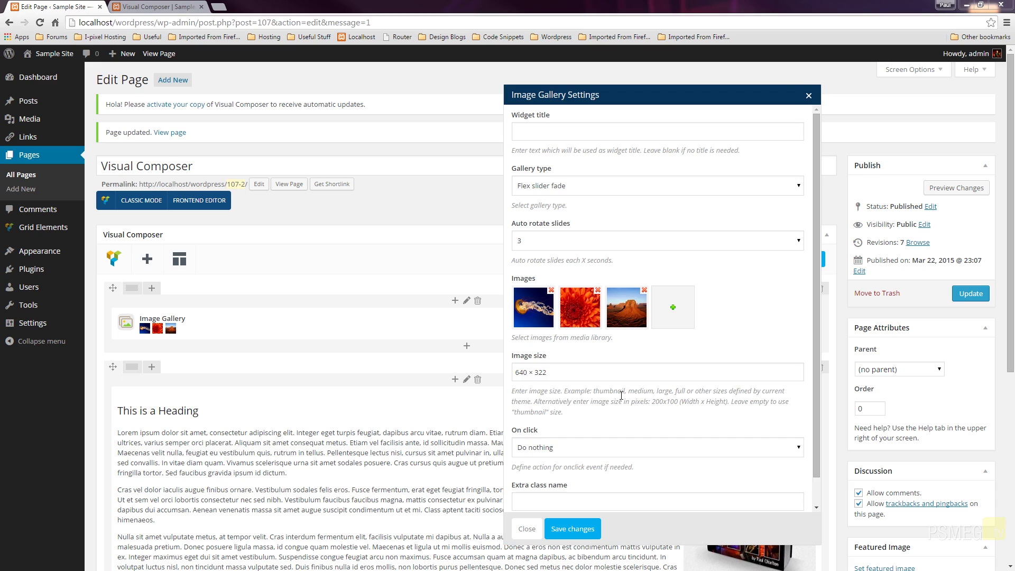
{"action": "left_click_drag", "start_coordinate": [536, 372], "coordinate": [563, 371]}
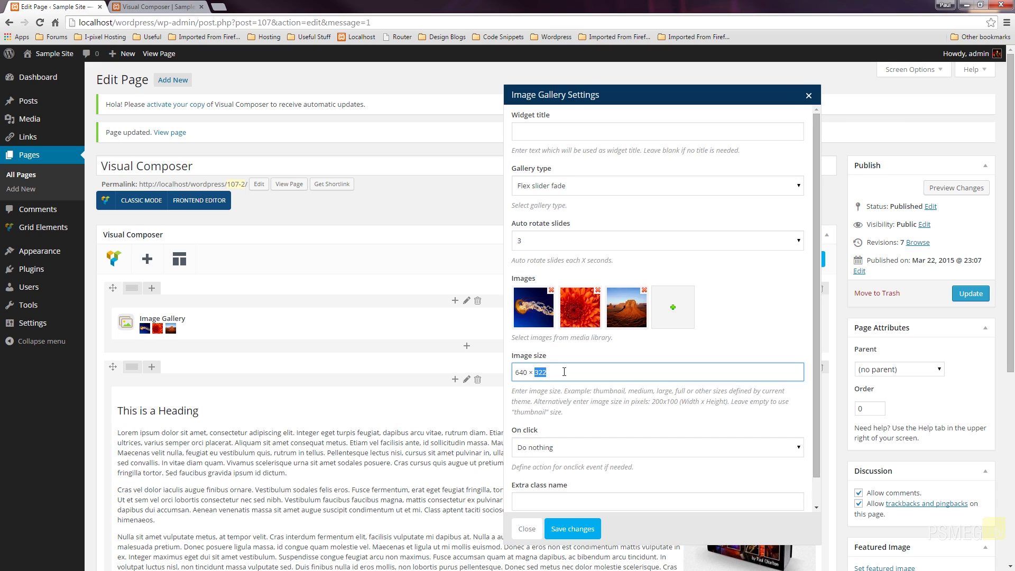
{"action": "type", "text": "480"}
Set the gallery type to Flex slider slide and On click to Open prettyPhoto
{"action": "left_click", "coordinate": [776, 190]}
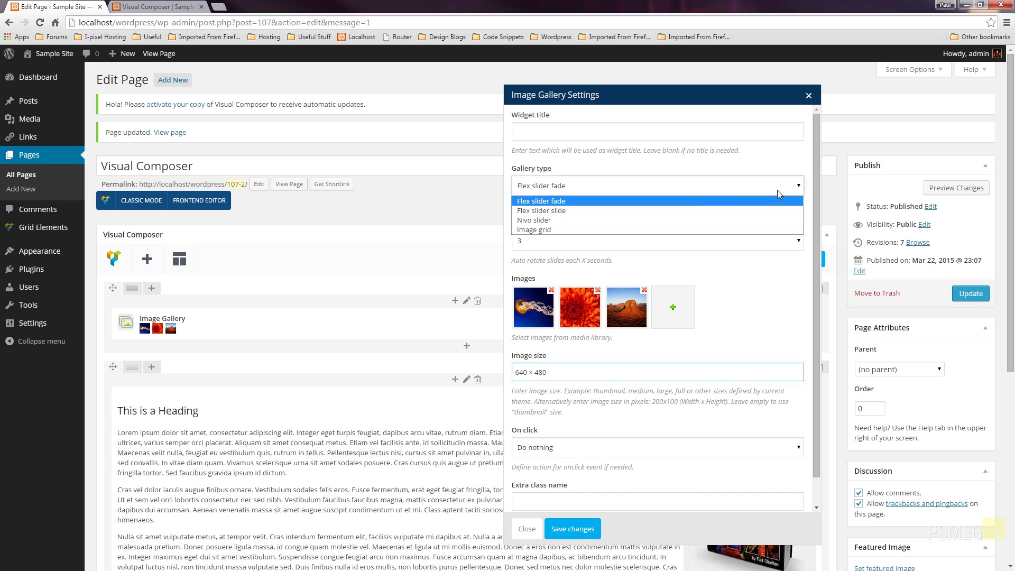
{"action": "left_click", "coordinate": [682, 211]}
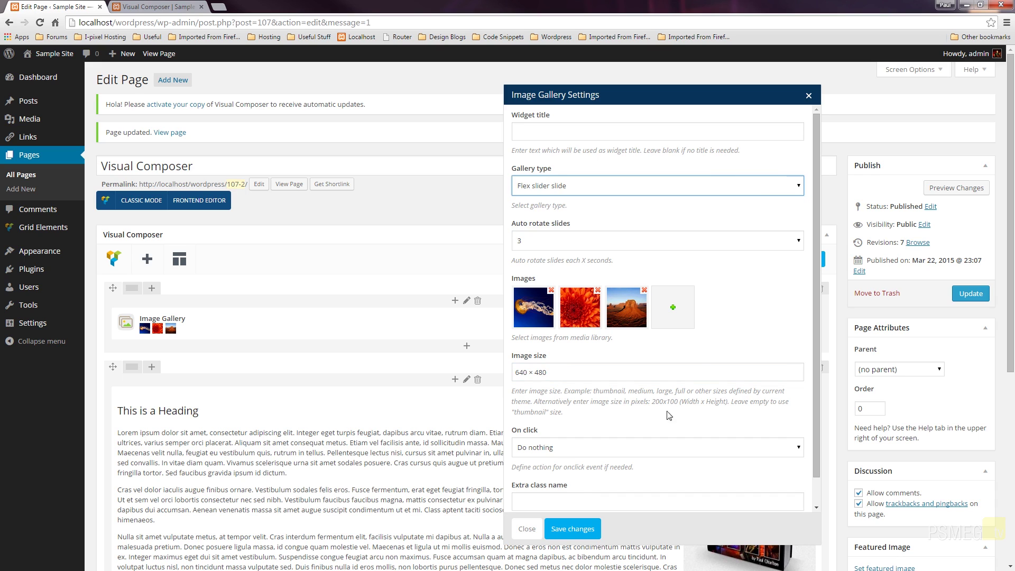
{"action": "left_click", "coordinate": [684, 445]}
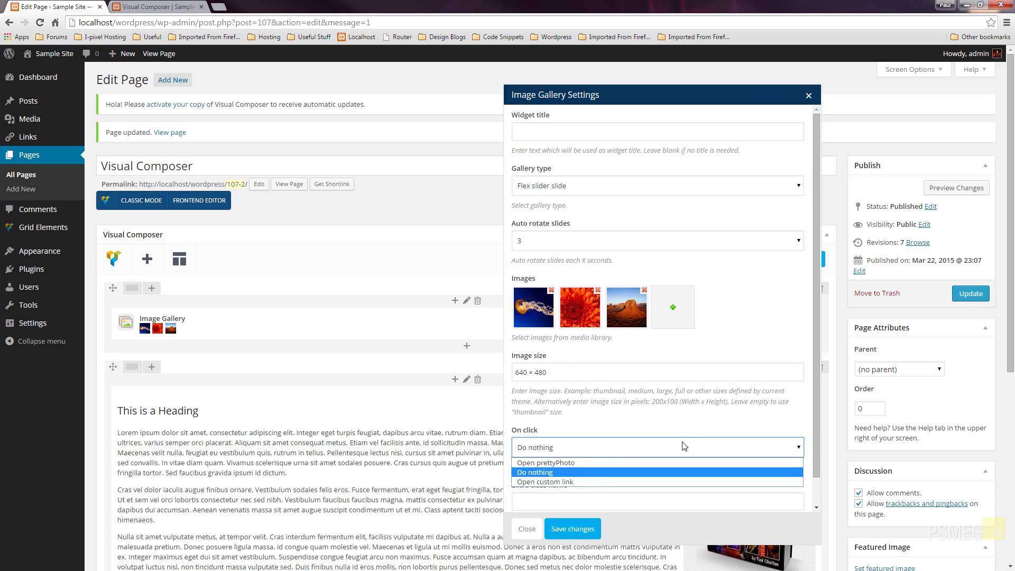
{"action": "left_click", "coordinate": [586, 463]}
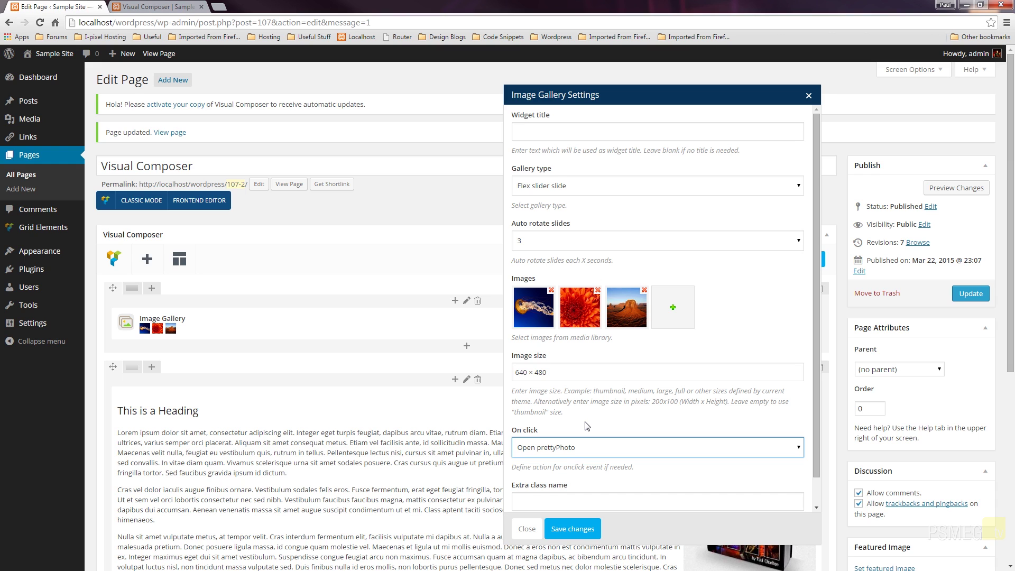
Save the gallery settings, update the page, and switch to the live page tab
{"action": "left_click", "coordinate": [572, 529]}
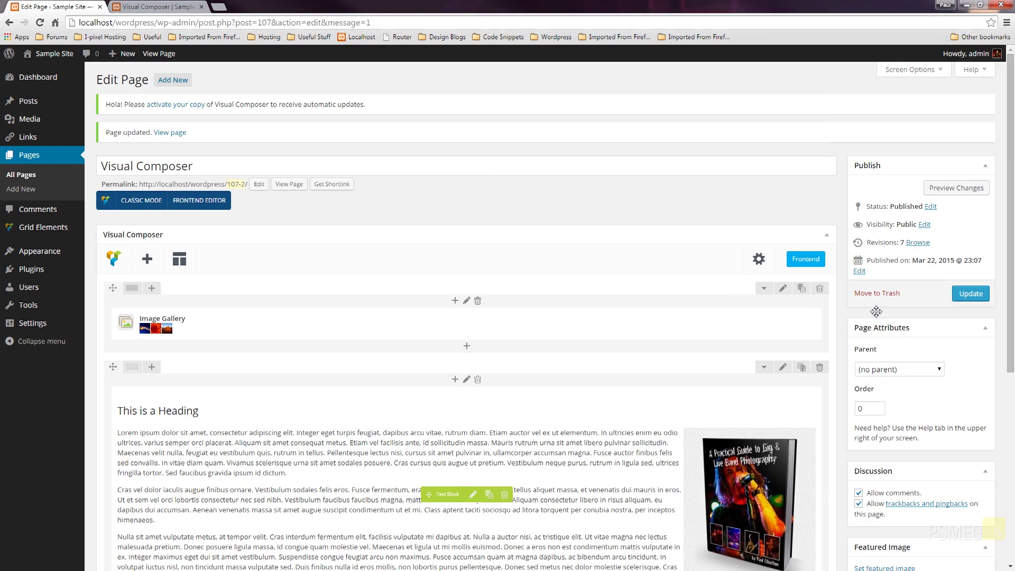
{"action": "left_click", "coordinate": [965, 292]}
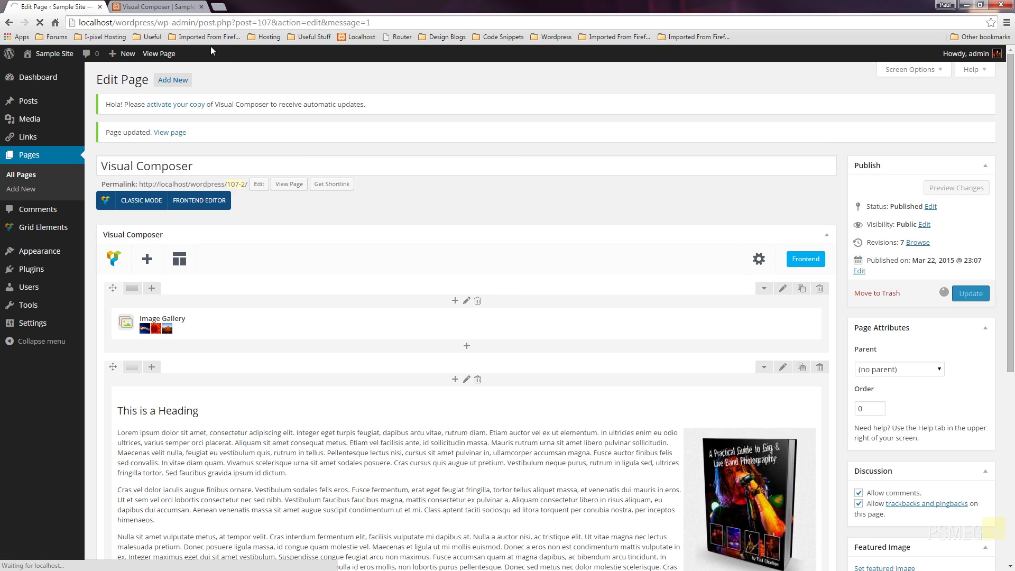
{"action": "left_click", "coordinate": [172, 5]}
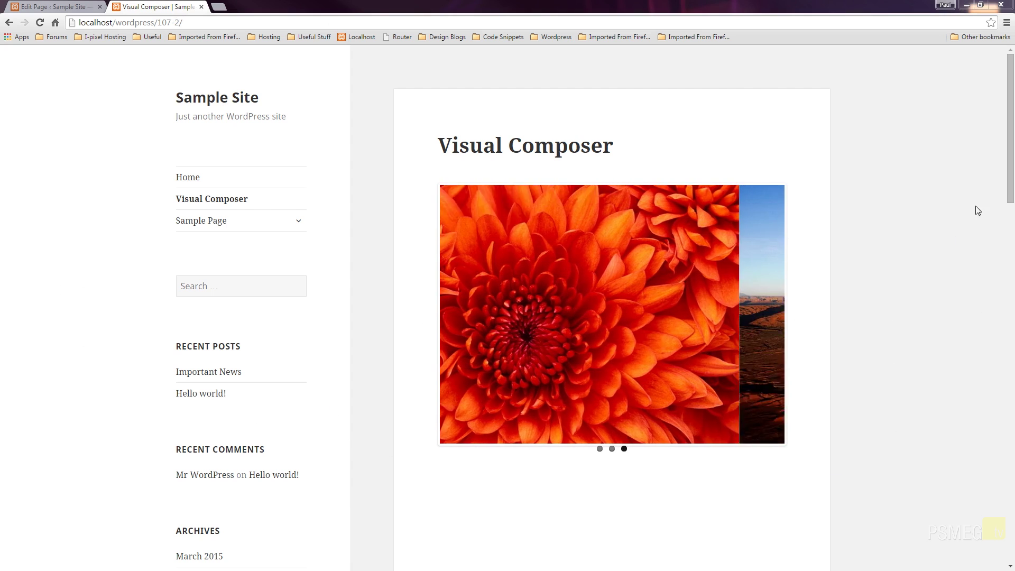
Open the desert slide in prettyPhoto, browse Chrysanthemum and Jellyfish, close it, and return to the editor
{"action": "left_click_drag", "start_coordinate": [1012, 169], "coordinate": [1011, 197]}
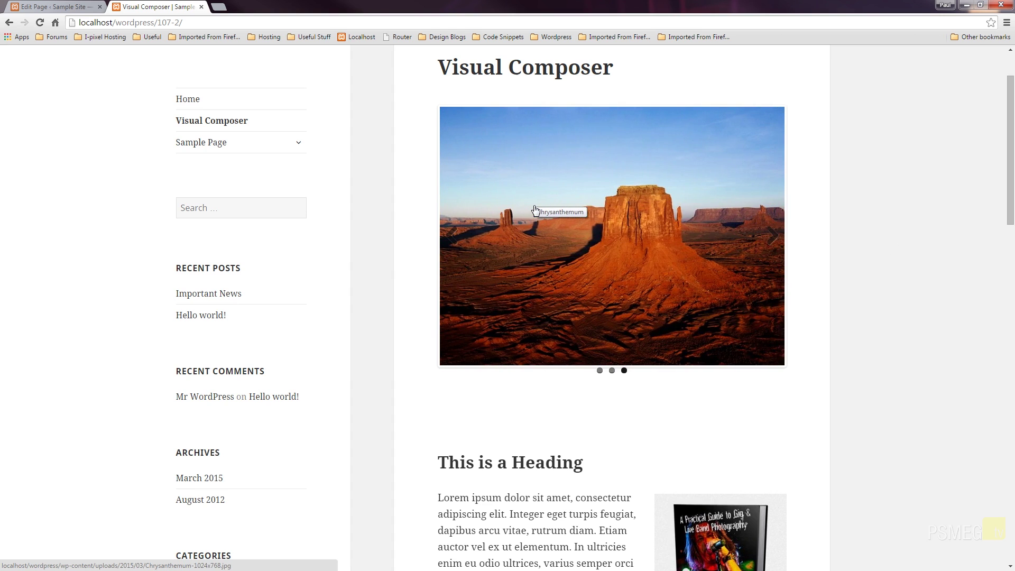
{"action": "left_click", "coordinate": [535, 210]}
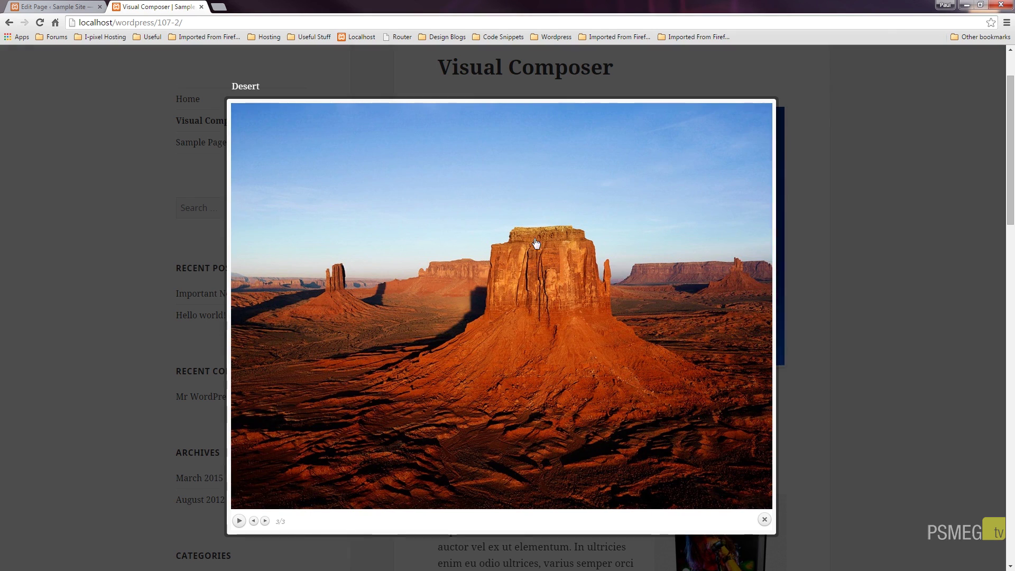
{"action": "mouse_move", "coordinate": [411, 435]}
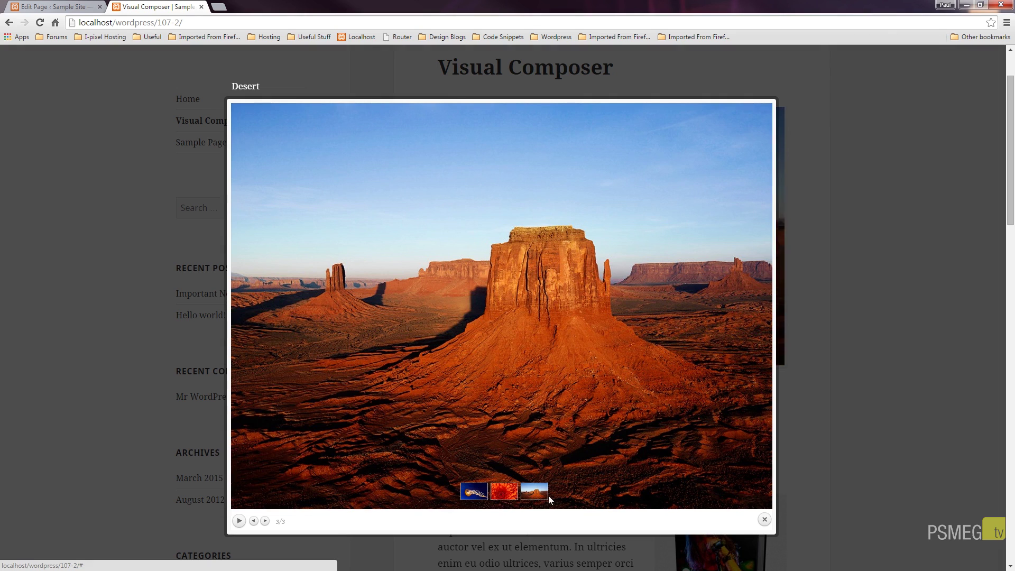
{"action": "left_click", "coordinate": [504, 493]}
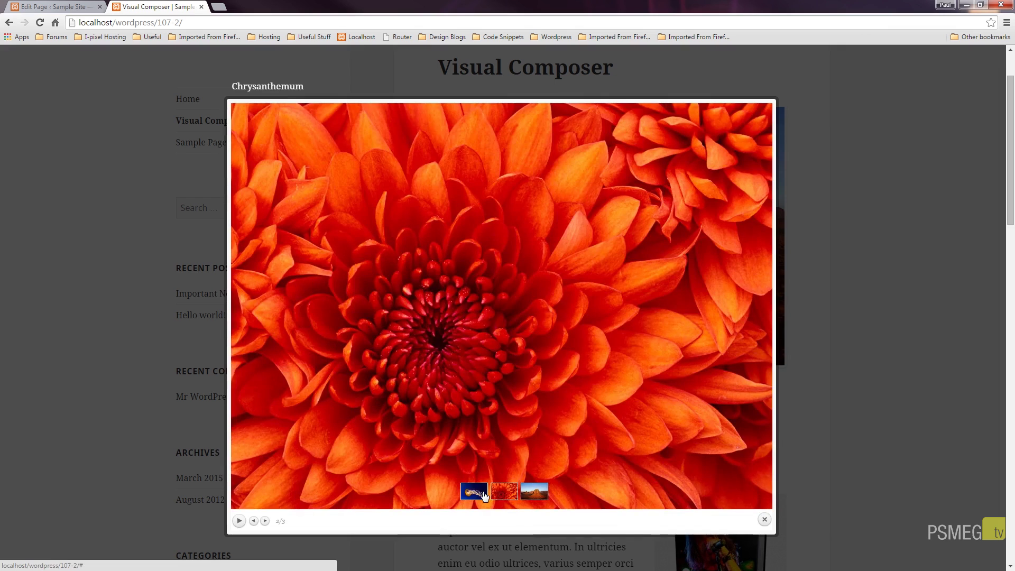
{"action": "left_click", "coordinate": [482, 493]}
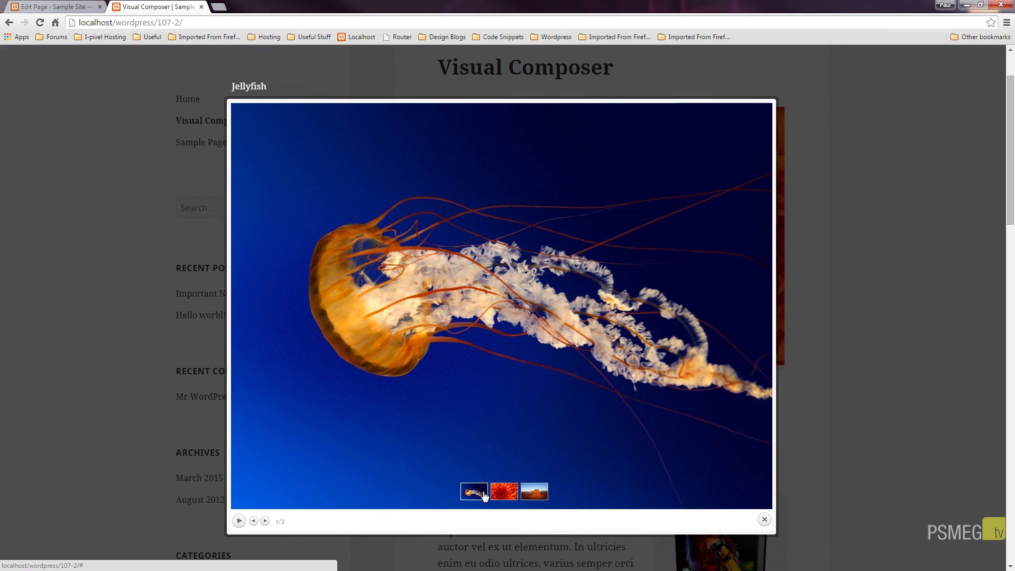
{"action": "left_click", "coordinate": [763, 520]}
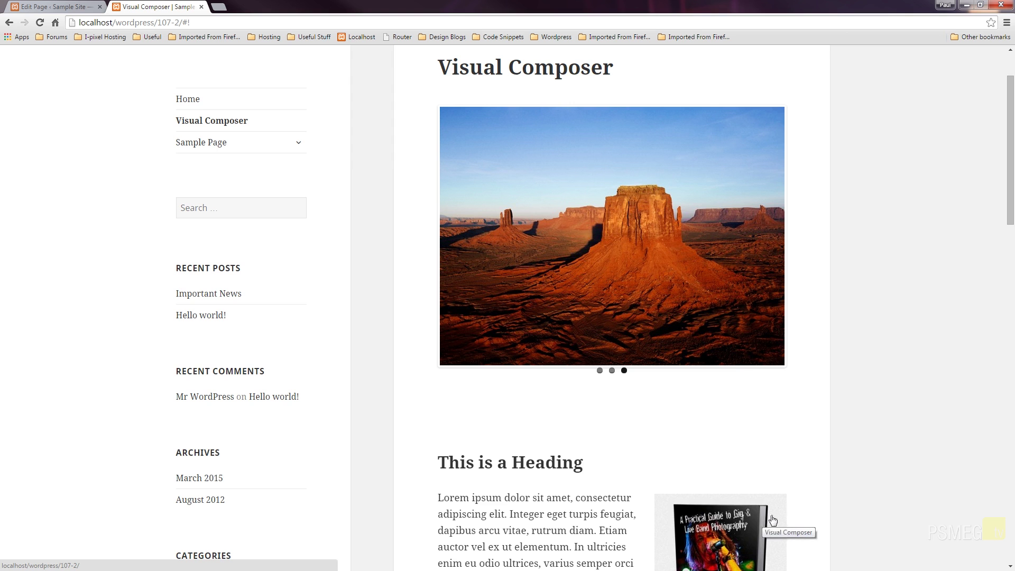
{"action": "left_click", "coordinate": [74, 8]}
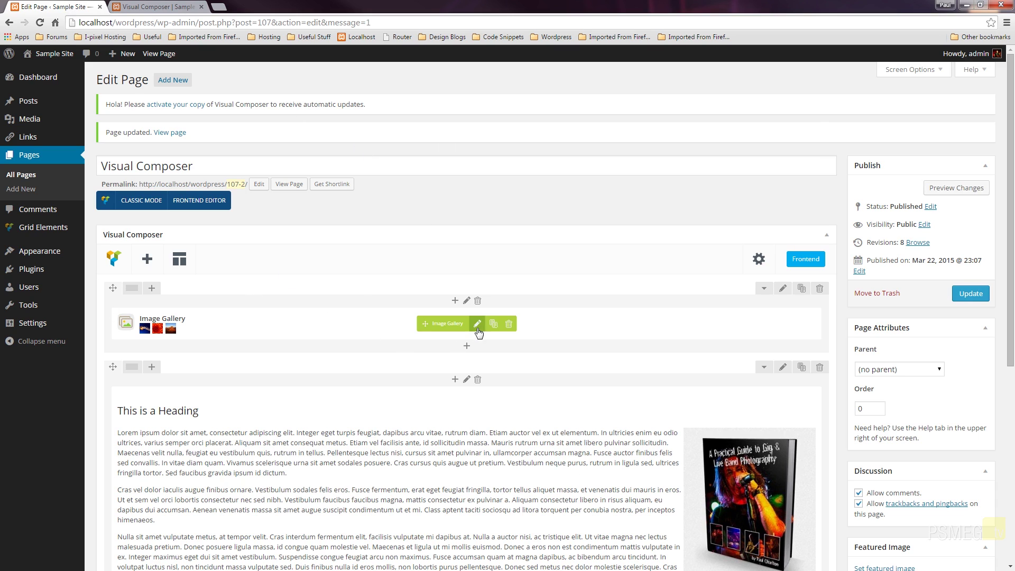
Set the gallery to Nivo slider, auto rotate 10, On click Do nothing, then save and update
{"action": "left_click", "coordinate": [478, 324]}
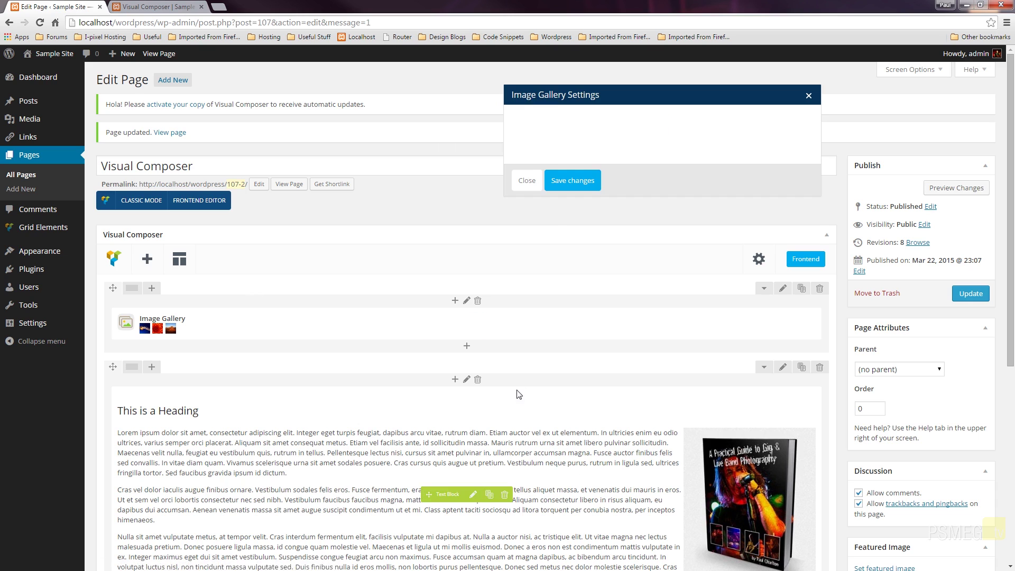
{"action": "left_click", "coordinate": [656, 187]}
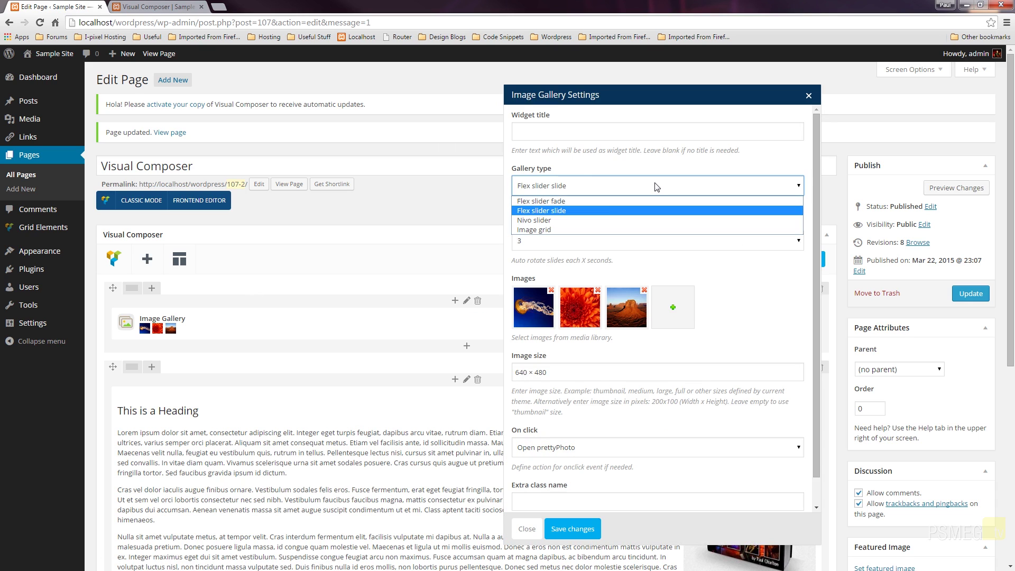
{"action": "left_click", "coordinate": [603, 220]}
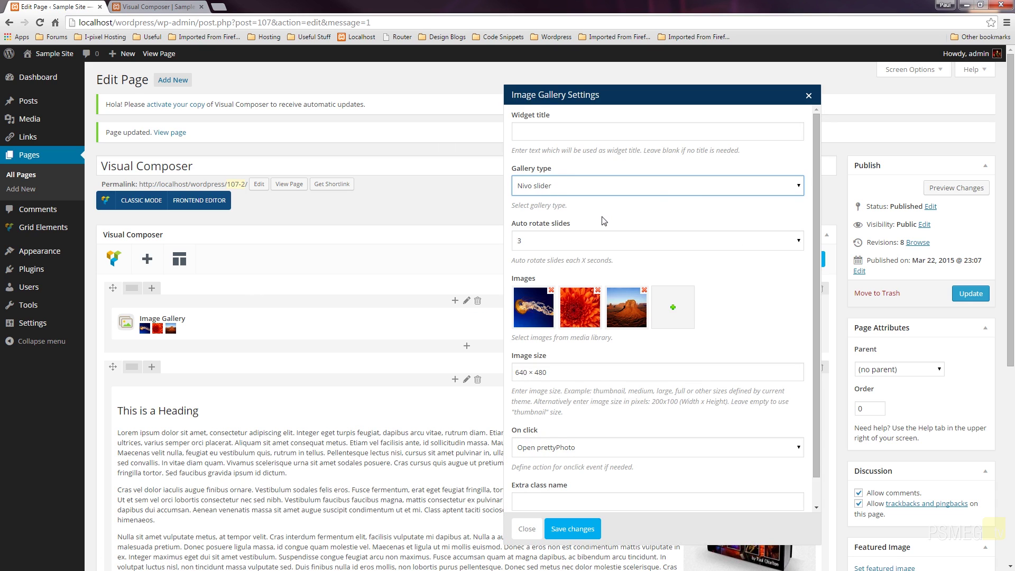
{"action": "left_click", "coordinate": [714, 243]}
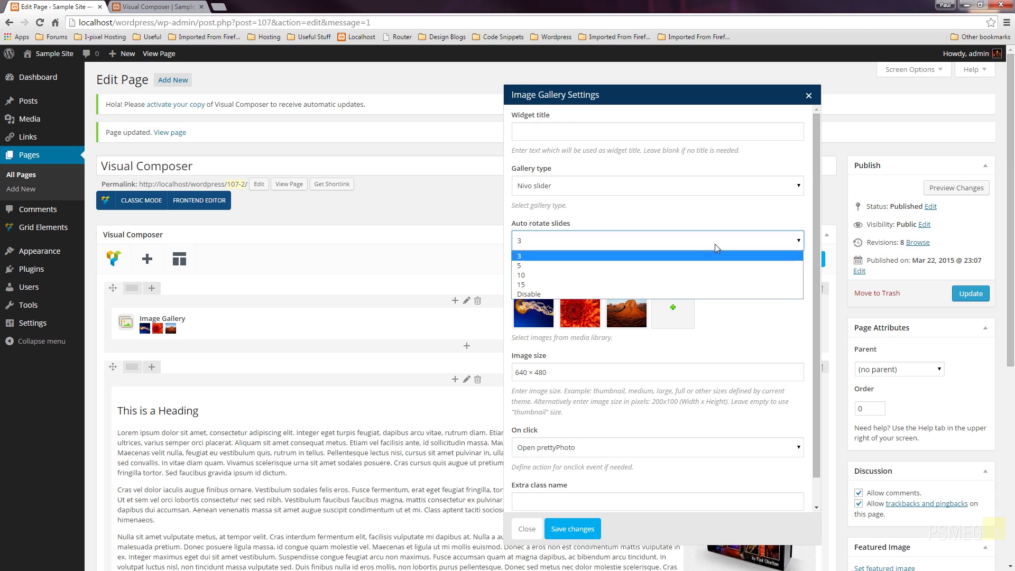
{"action": "left_click", "coordinate": [662, 275]}
{"action": "left_click", "coordinate": [650, 450]}
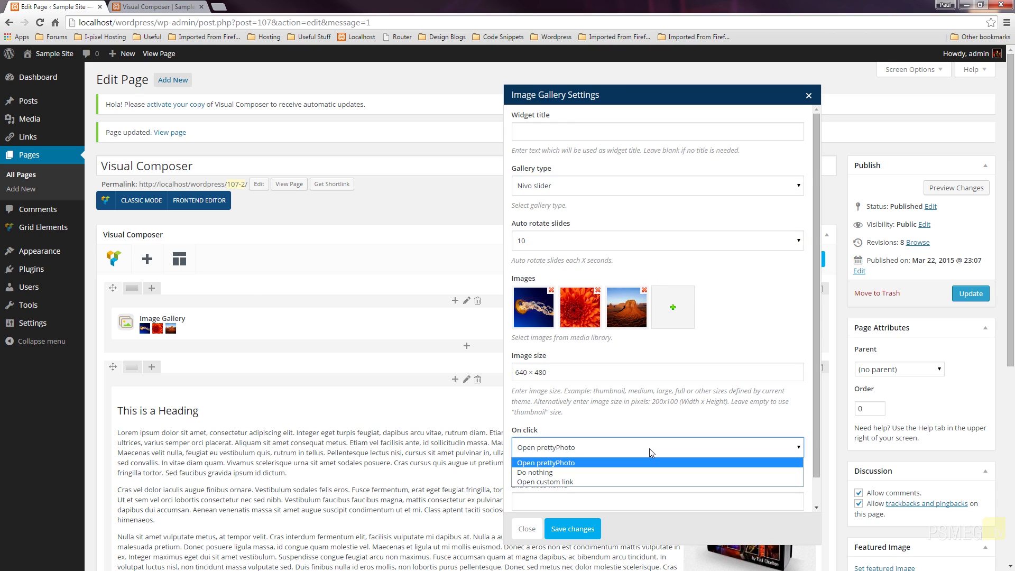
{"action": "left_click", "coordinate": [554, 473]}
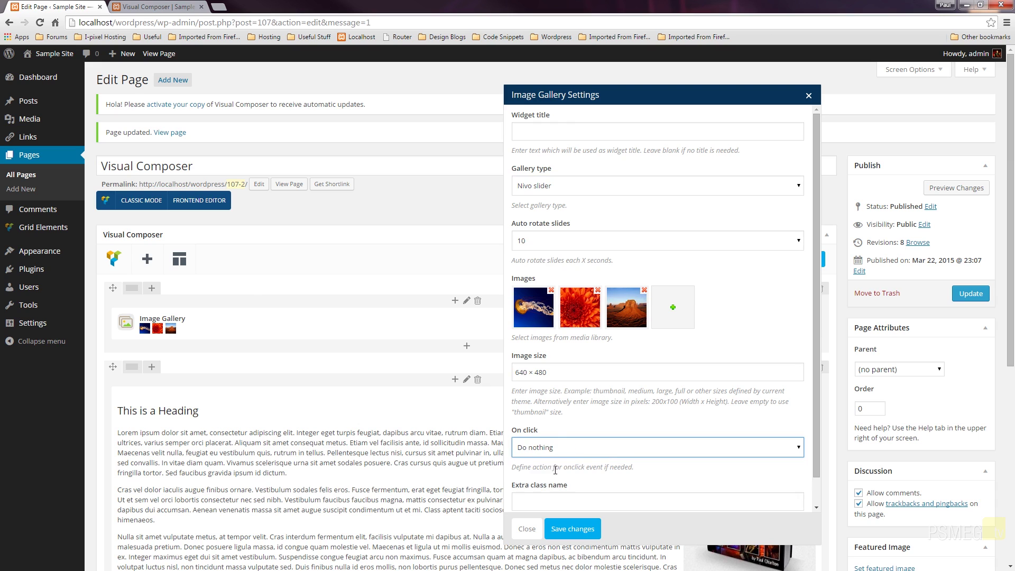
{"action": "left_click", "coordinate": [562, 529]}
{"action": "left_click", "coordinate": [960, 293]}
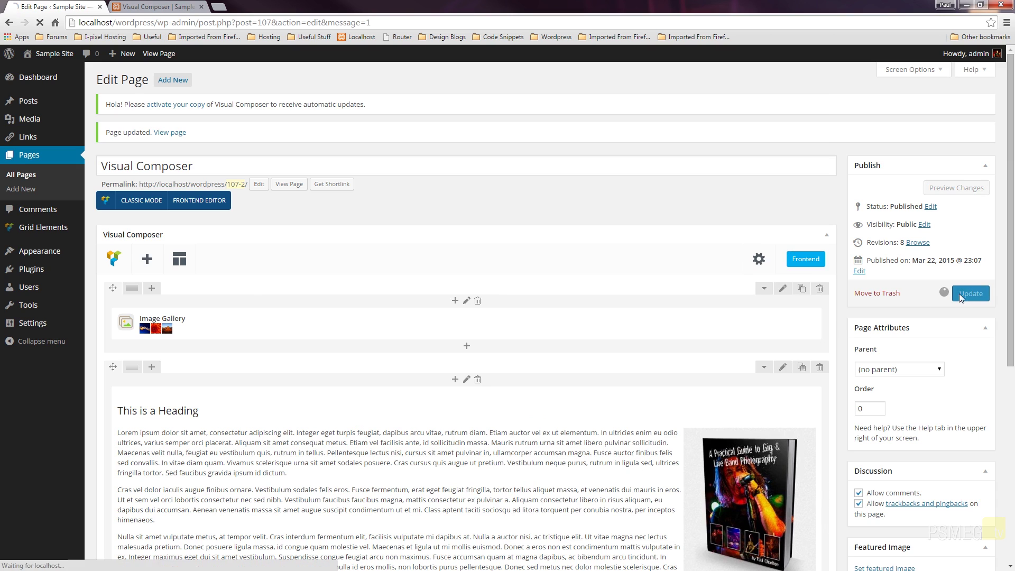
Reload the live page and advance the Nivo slider to the Jellyfish and Chrysanthemum slides
{"action": "left_click", "coordinate": [162, 8]}
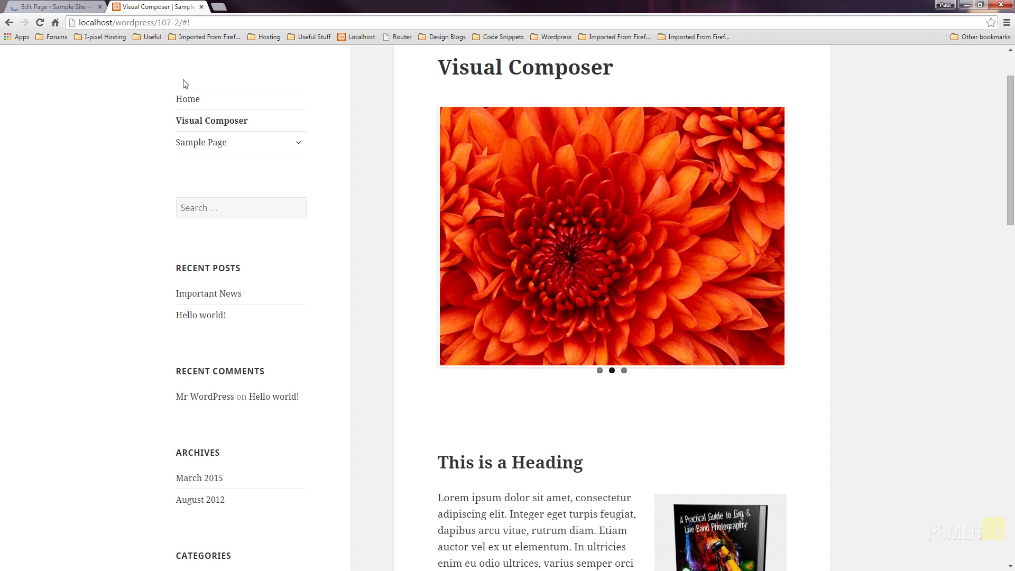
{"action": "left_click", "coordinate": [39, 23]}
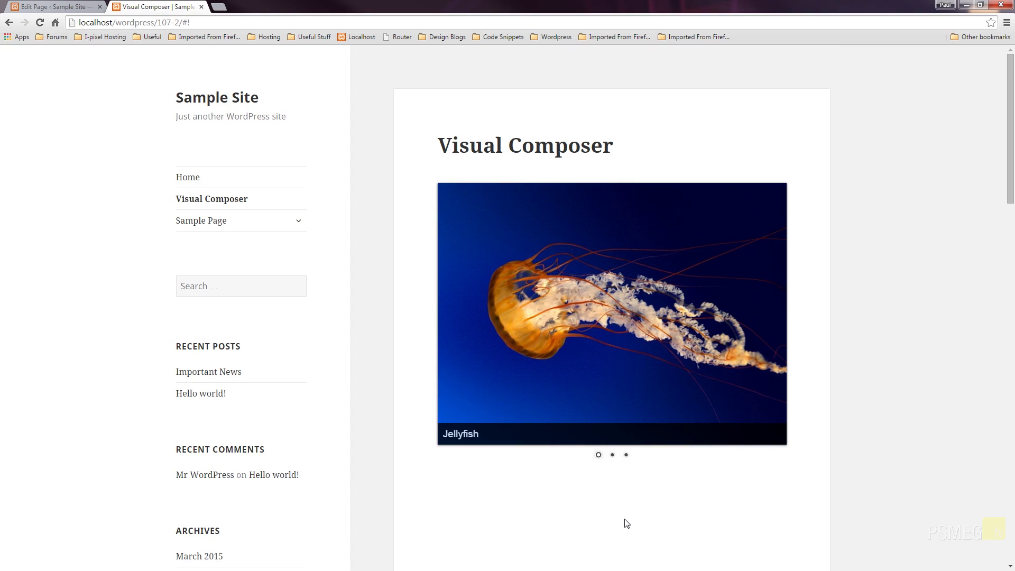
{"action": "mouse_move", "coordinate": [578, 469]}
{"action": "left_click", "coordinate": [775, 310]}
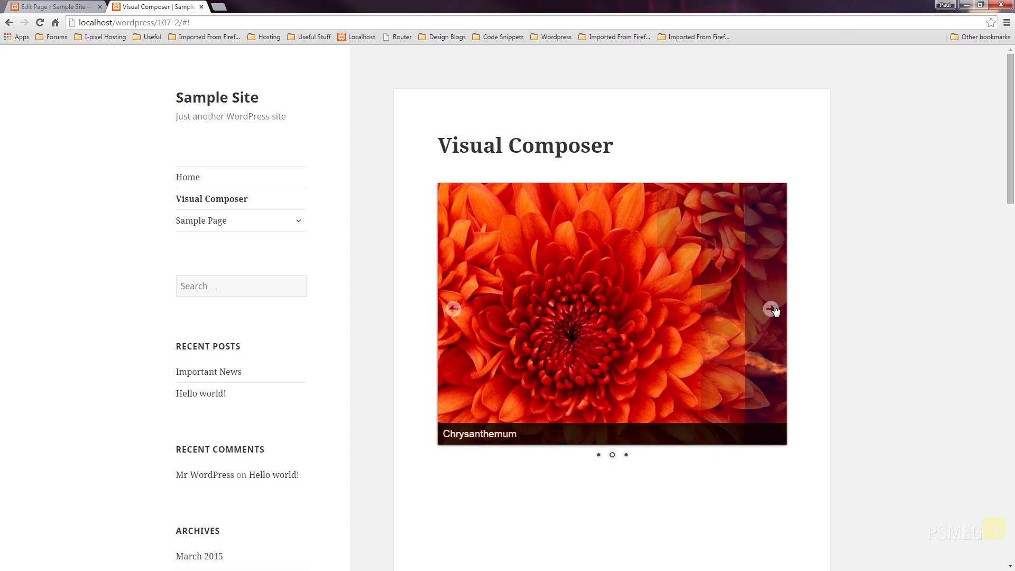
{"action": "left_click", "coordinate": [774, 310]}
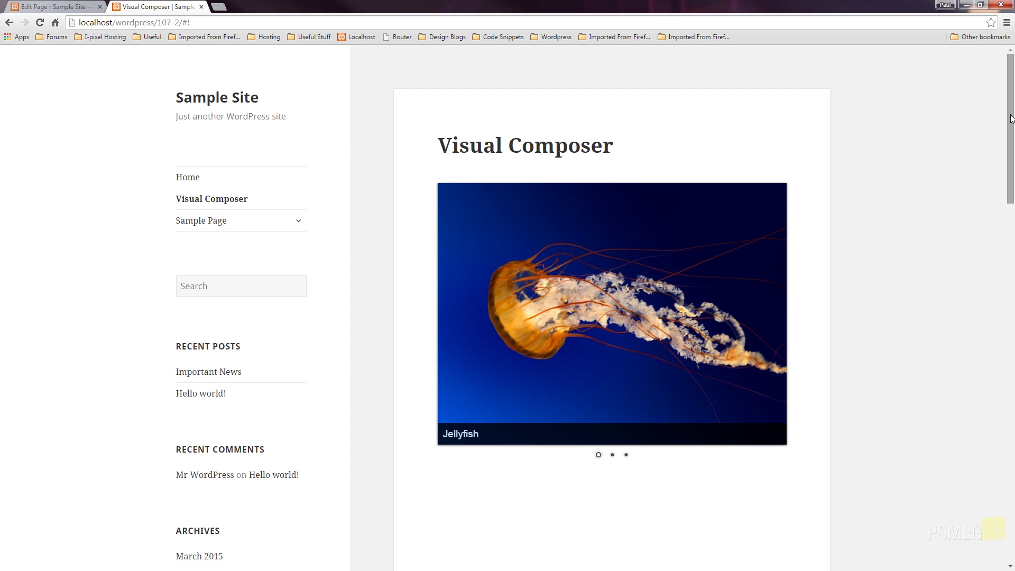
{"action": "mouse_move", "coordinate": [1010, 118]}
{"action": "left_mouse_down"}
{"action": "mouse_move", "coordinate": [1006, 218]}
{"action": "mouse_move", "coordinate": [992, 120]}
{"action": "left_mouse_up"}
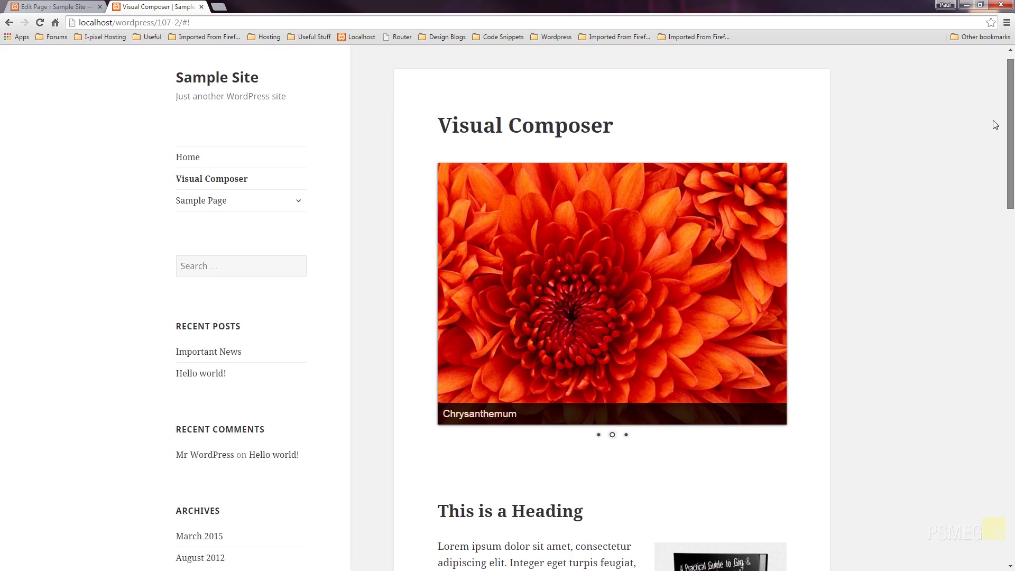
Back in the editor, change the gallery type to Image grid
{"action": "left_click", "coordinate": [50, 7]}
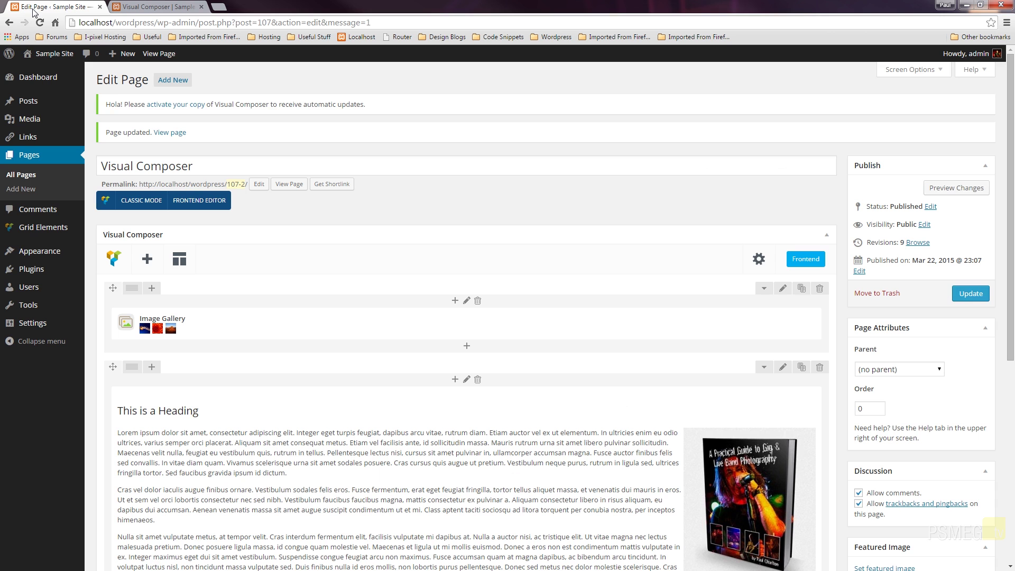
{"action": "left_click", "coordinate": [477, 324]}
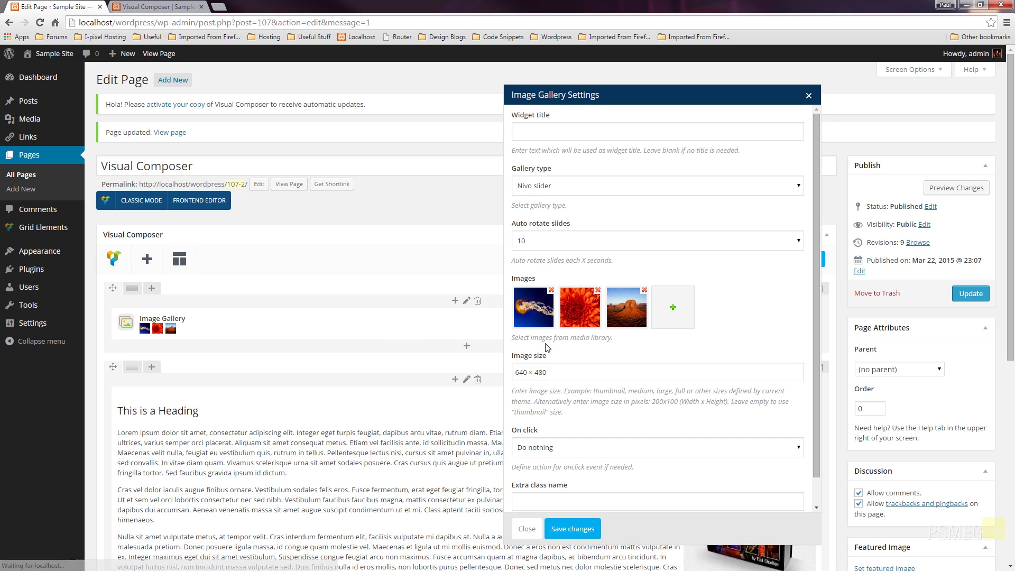
{"action": "left_click", "coordinate": [794, 188]}
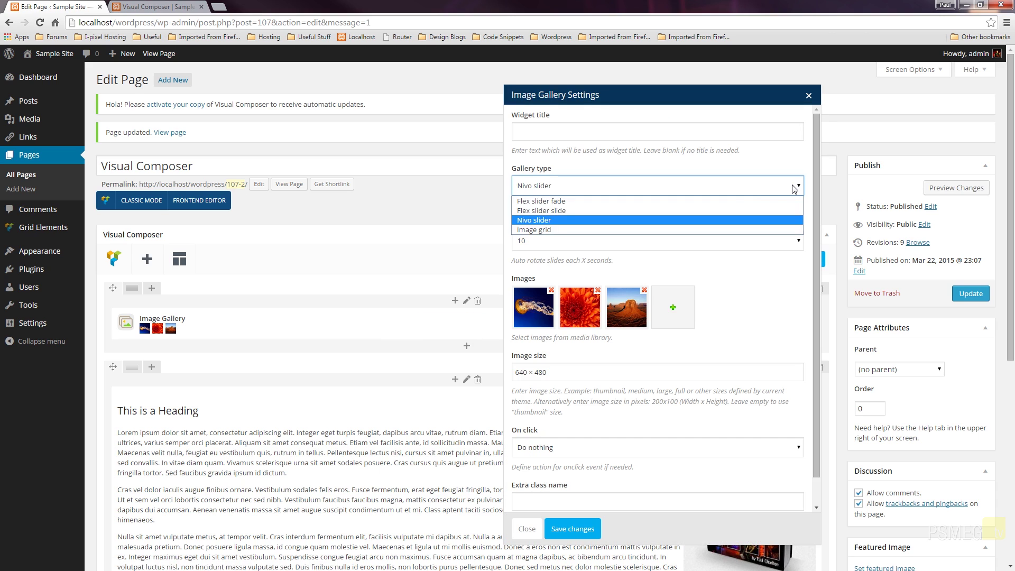
{"action": "left_click", "coordinate": [607, 226]}
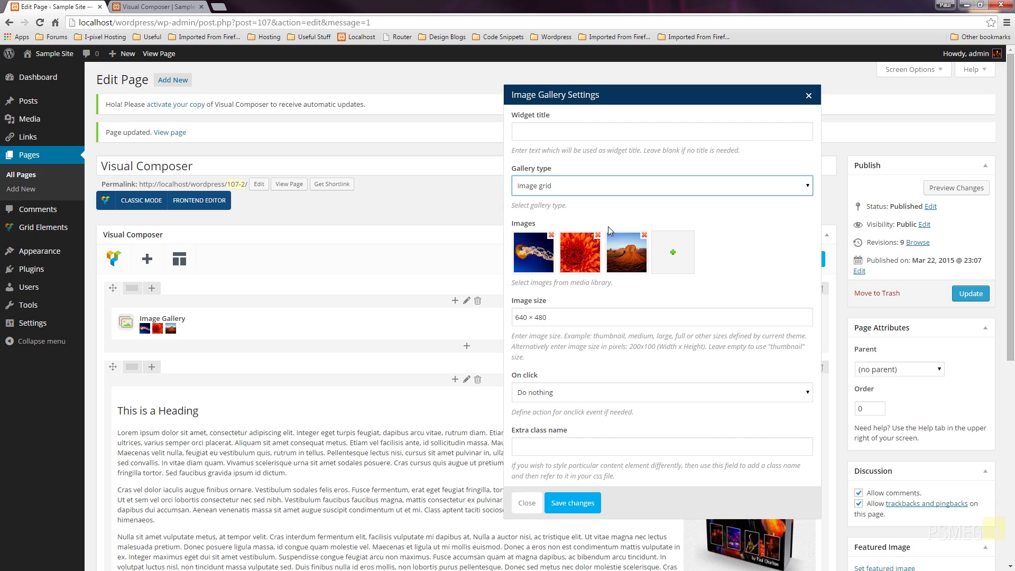
Clear the 640 × 480 image size, set On click to Open prettyPhoto, and save the settings
{"action": "left_click_drag", "start_coordinate": [550, 317], "coordinate": [509, 317]}
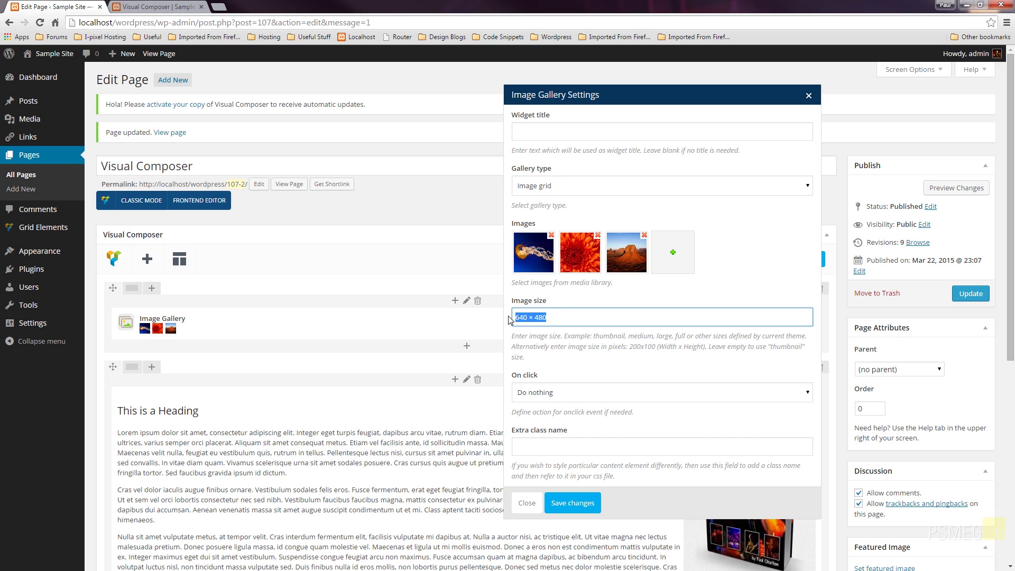
{"action": "key", "text": "BackSpace"}
{"action": "left_click", "coordinate": [588, 396]}
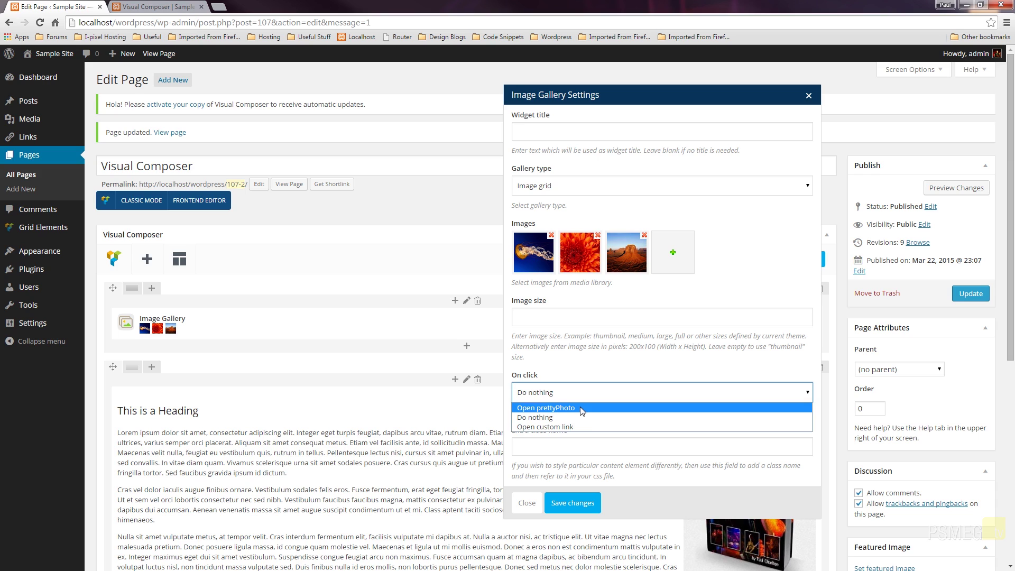
{"action": "left_click", "coordinate": [581, 409]}
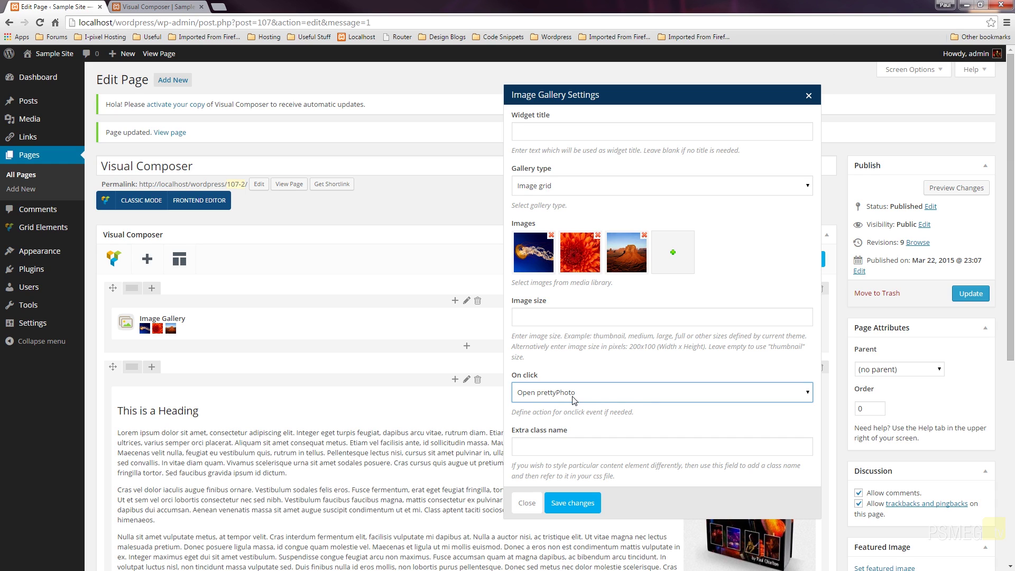
{"action": "left_click", "coordinate": [576, 503]}
Update the page with the new gallery settings and return to the live Visual Composer Sample Site tab
{"action": "left_click", "coordinate": [976, 295]}
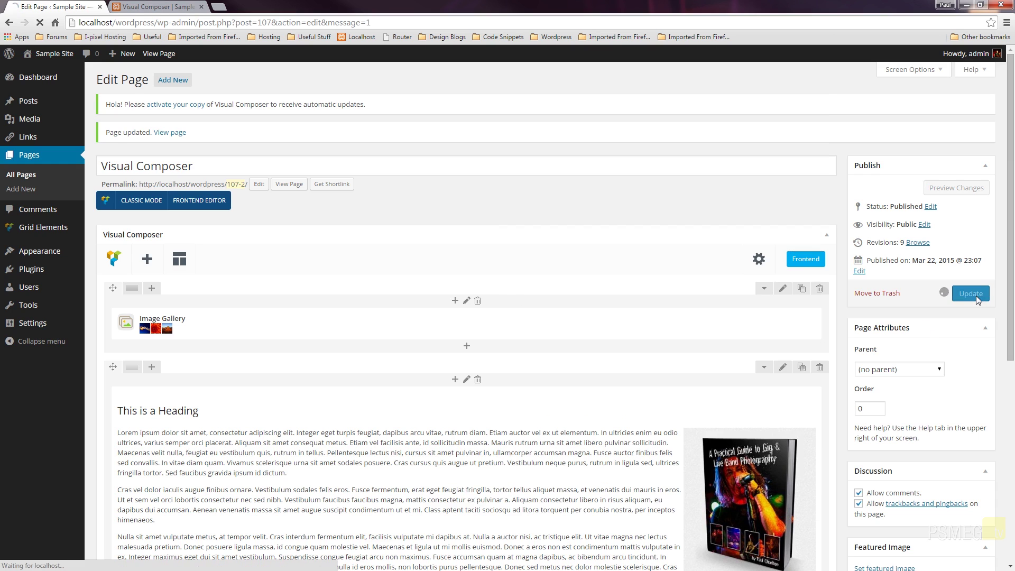
{"action": "left_click", "coordinate": [186, 9]}
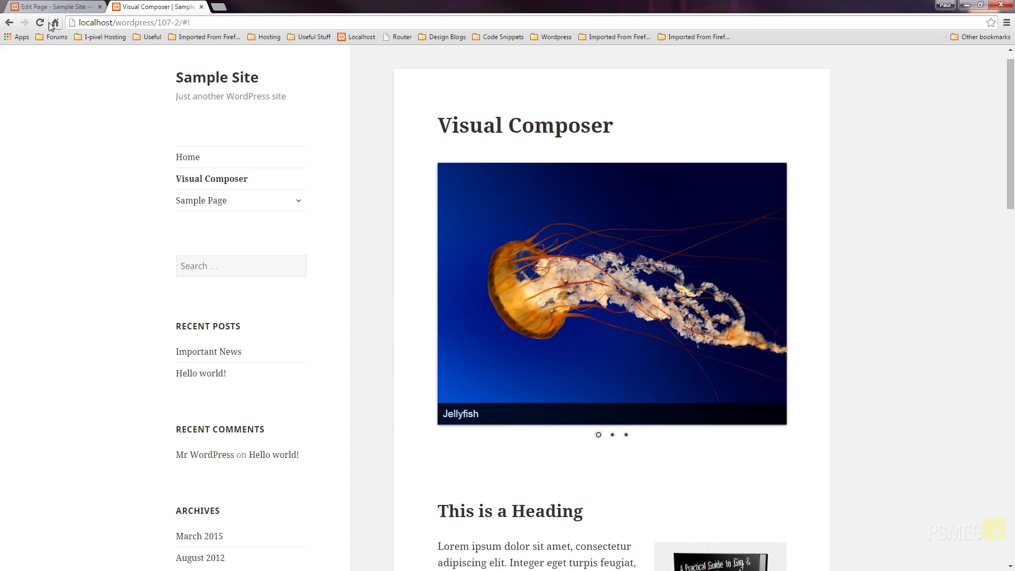
Reload the live page to show the three-thumbnail grid and enlarge the chrysanthemum in prettyPhoto
{"action": "left_click", "coordinate": [39, 23]}
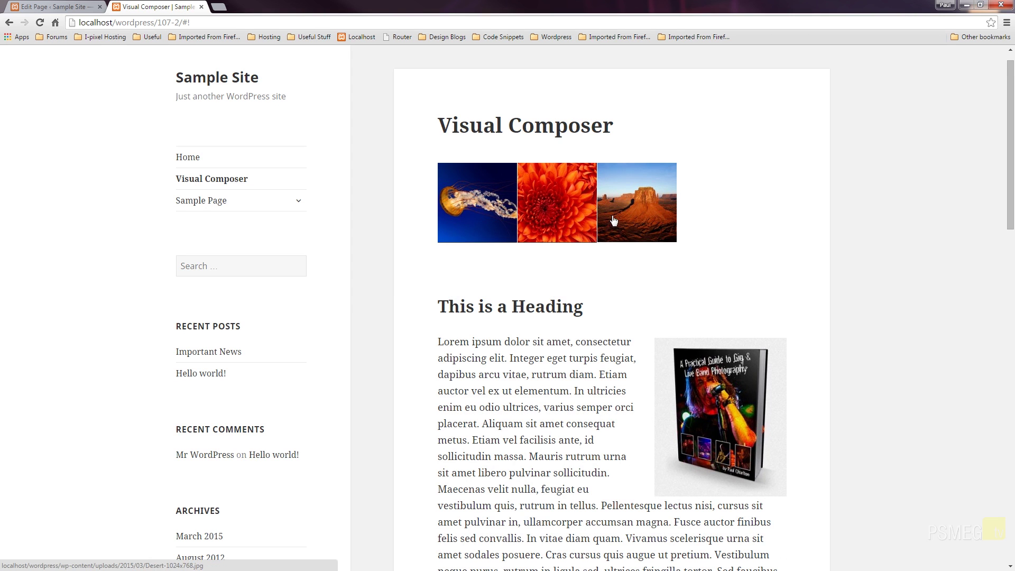
{"action": "left_click", "coordinate": [550, 213]}
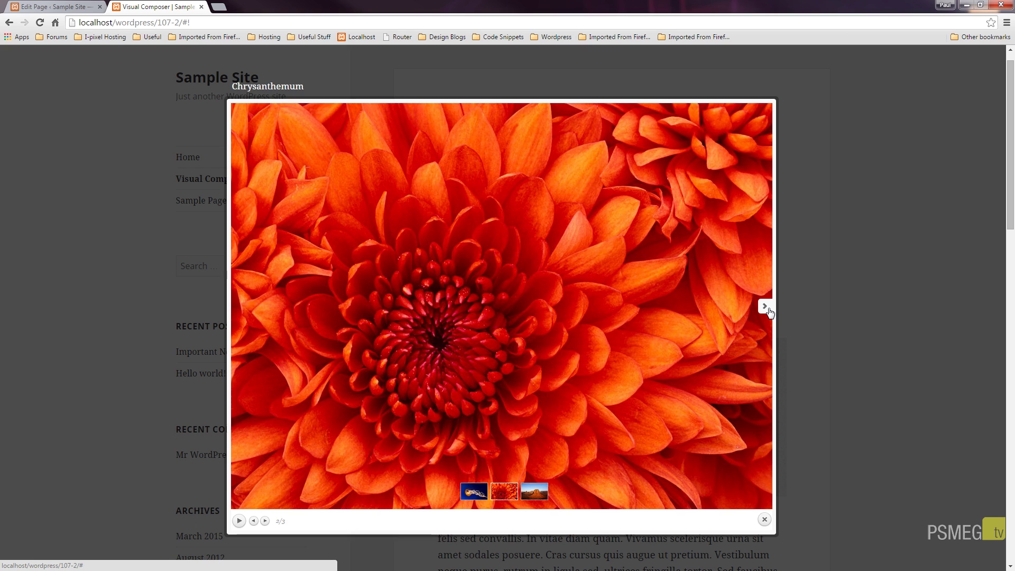
Close the chrysanthemum lightbox to reveal the jellyfish, chrysanthemum and desert thumbnail grid
{"action": "left_click", "coordinate": [764, 520]}
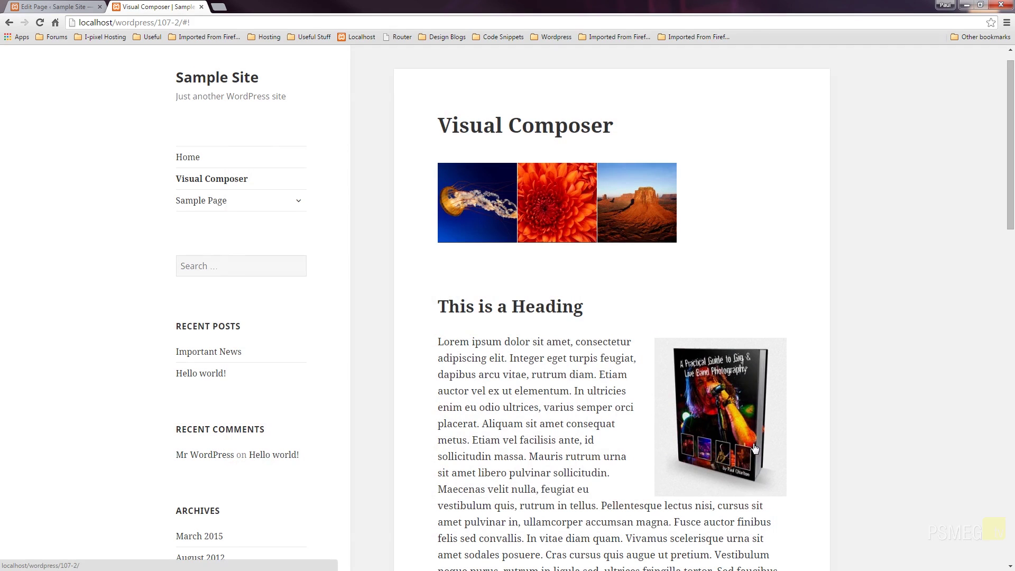